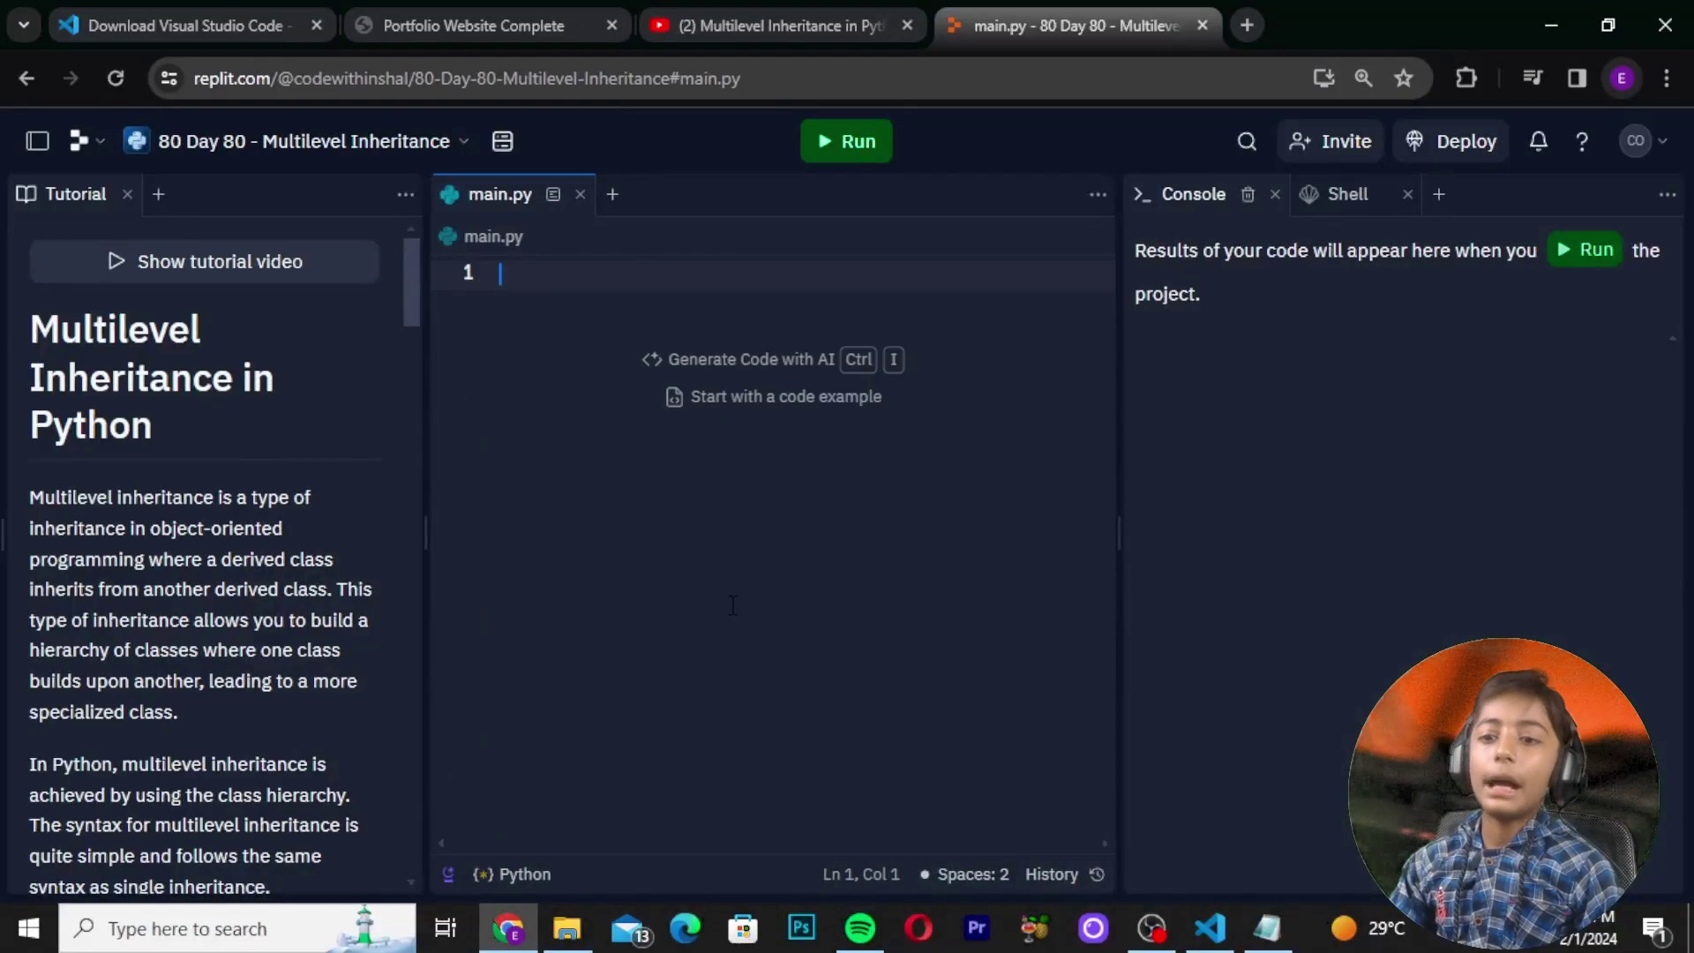
Step: Highlight the 'Multilevel Inheritance in Python' tutorial title, then clear the highlight
{"action": "left_click_drag", "start_coordinate": [192, 422], "coordinate": [29, 319]}
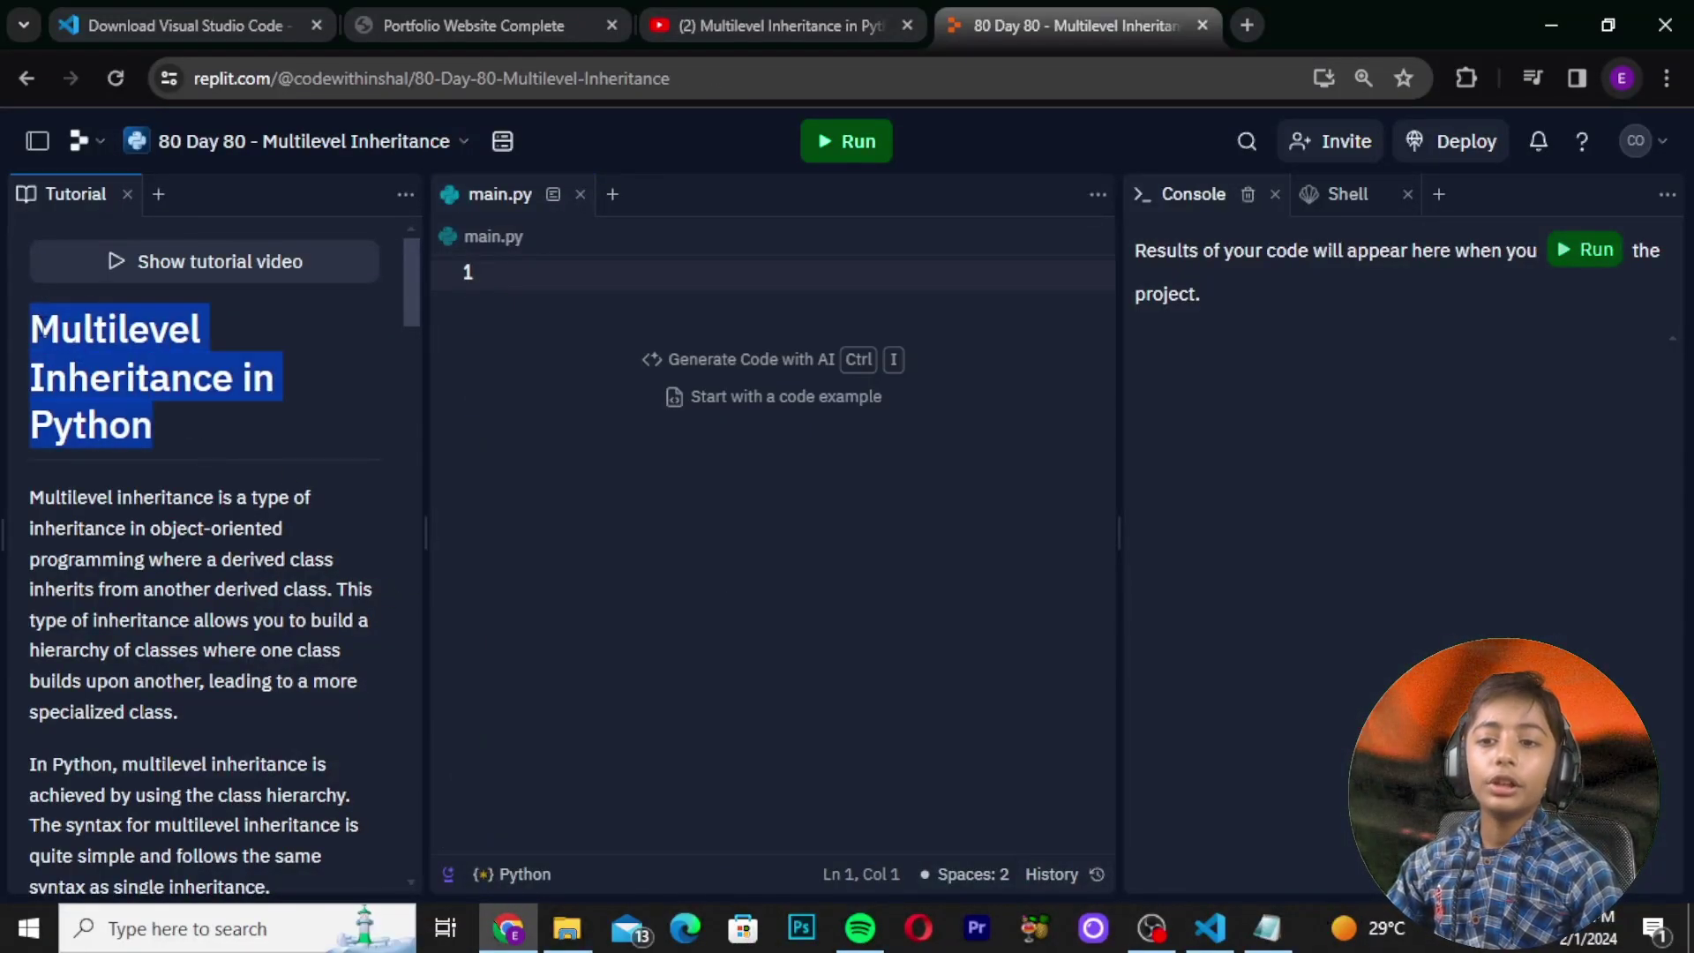
{"action": "left_click", "coordinate": [55, 361]}
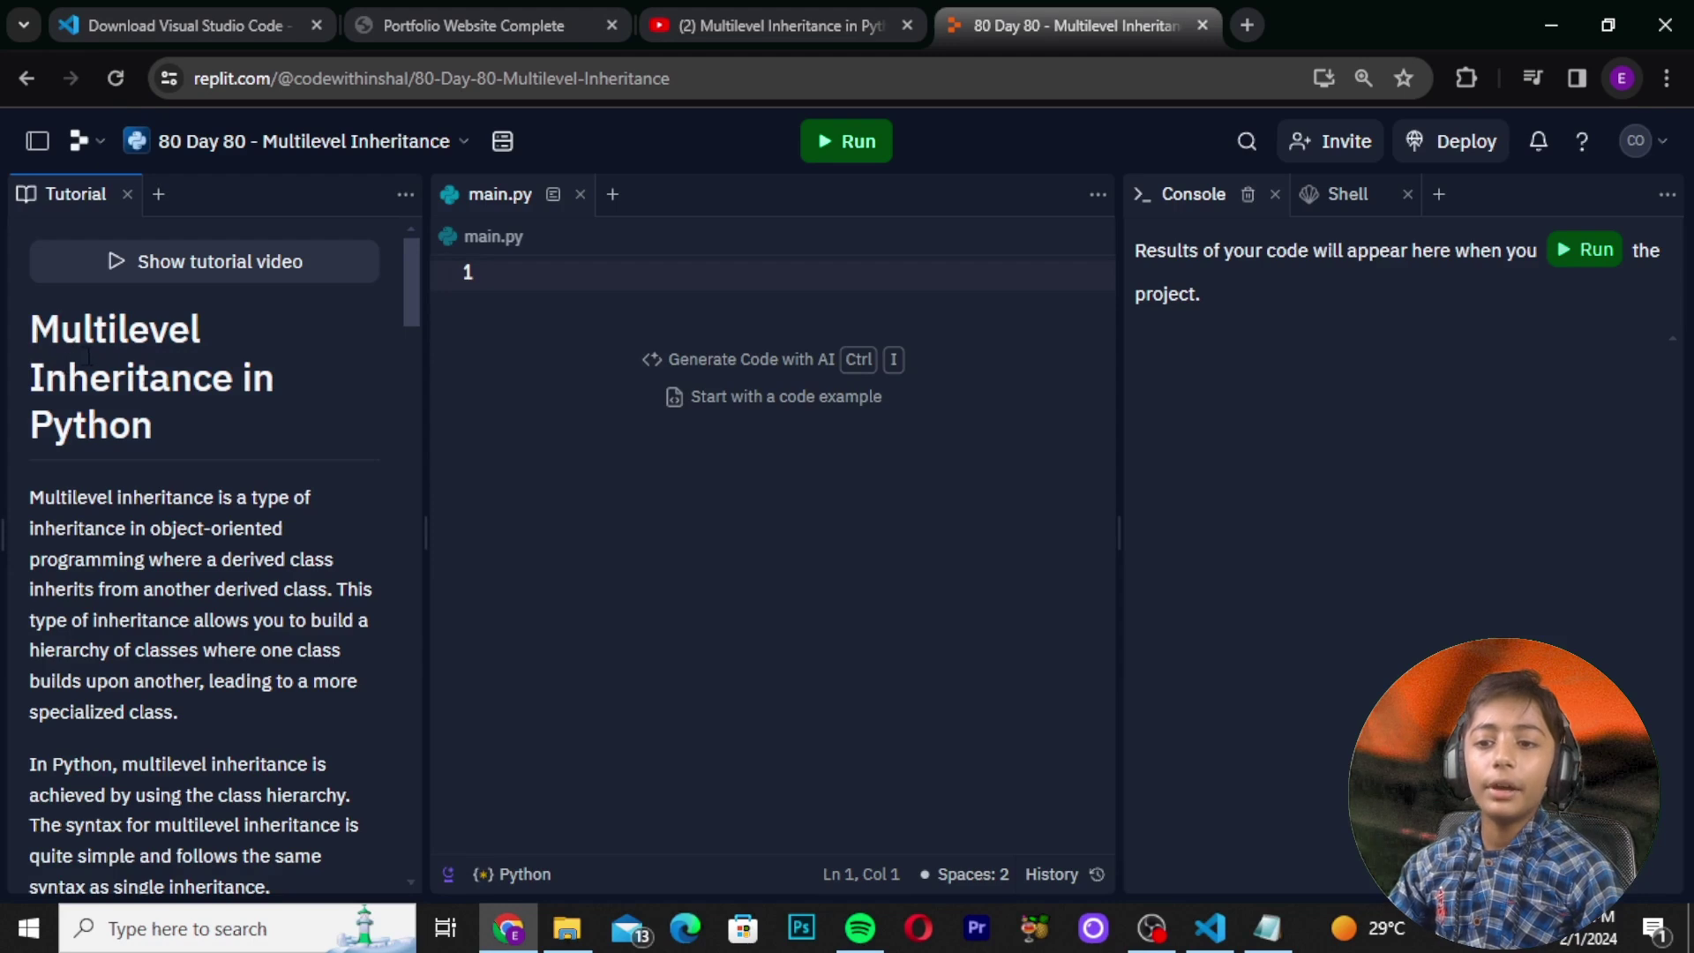
{"action": "scroll", "coordinate": [90, 470], "scroll_direction": "down", "scroll_amount": 1}
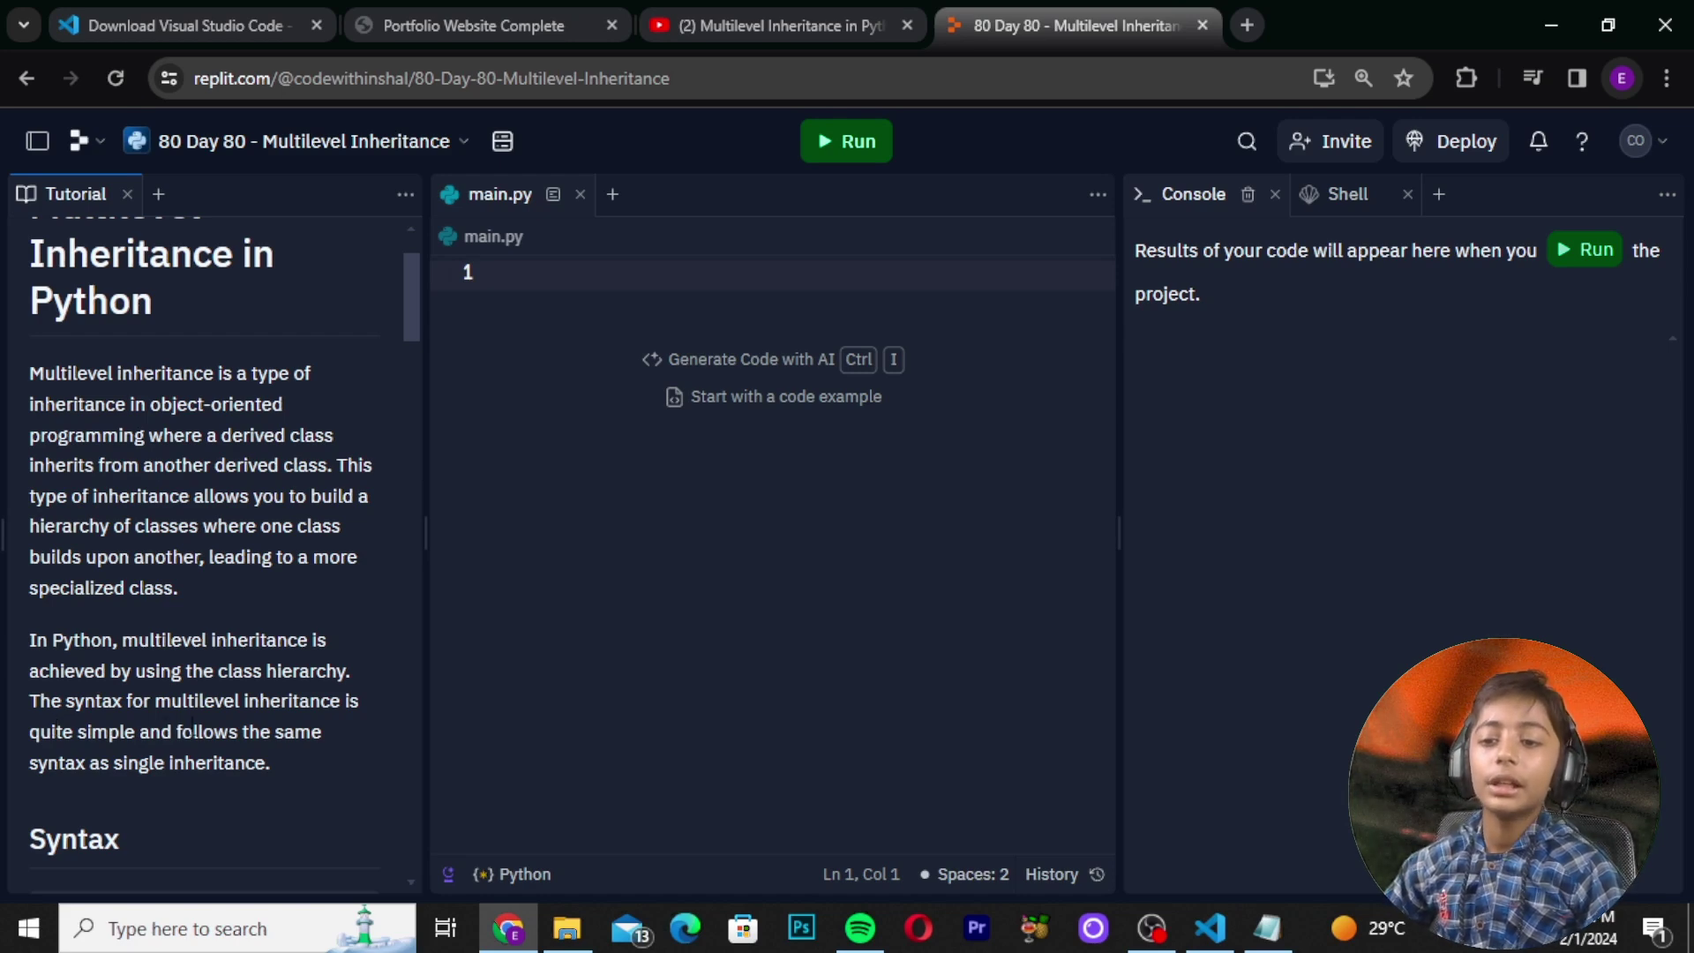
{"action": "scroll", "coordinate": [194, 730], "scroll_direction": "down", "scroll_amount": 2}
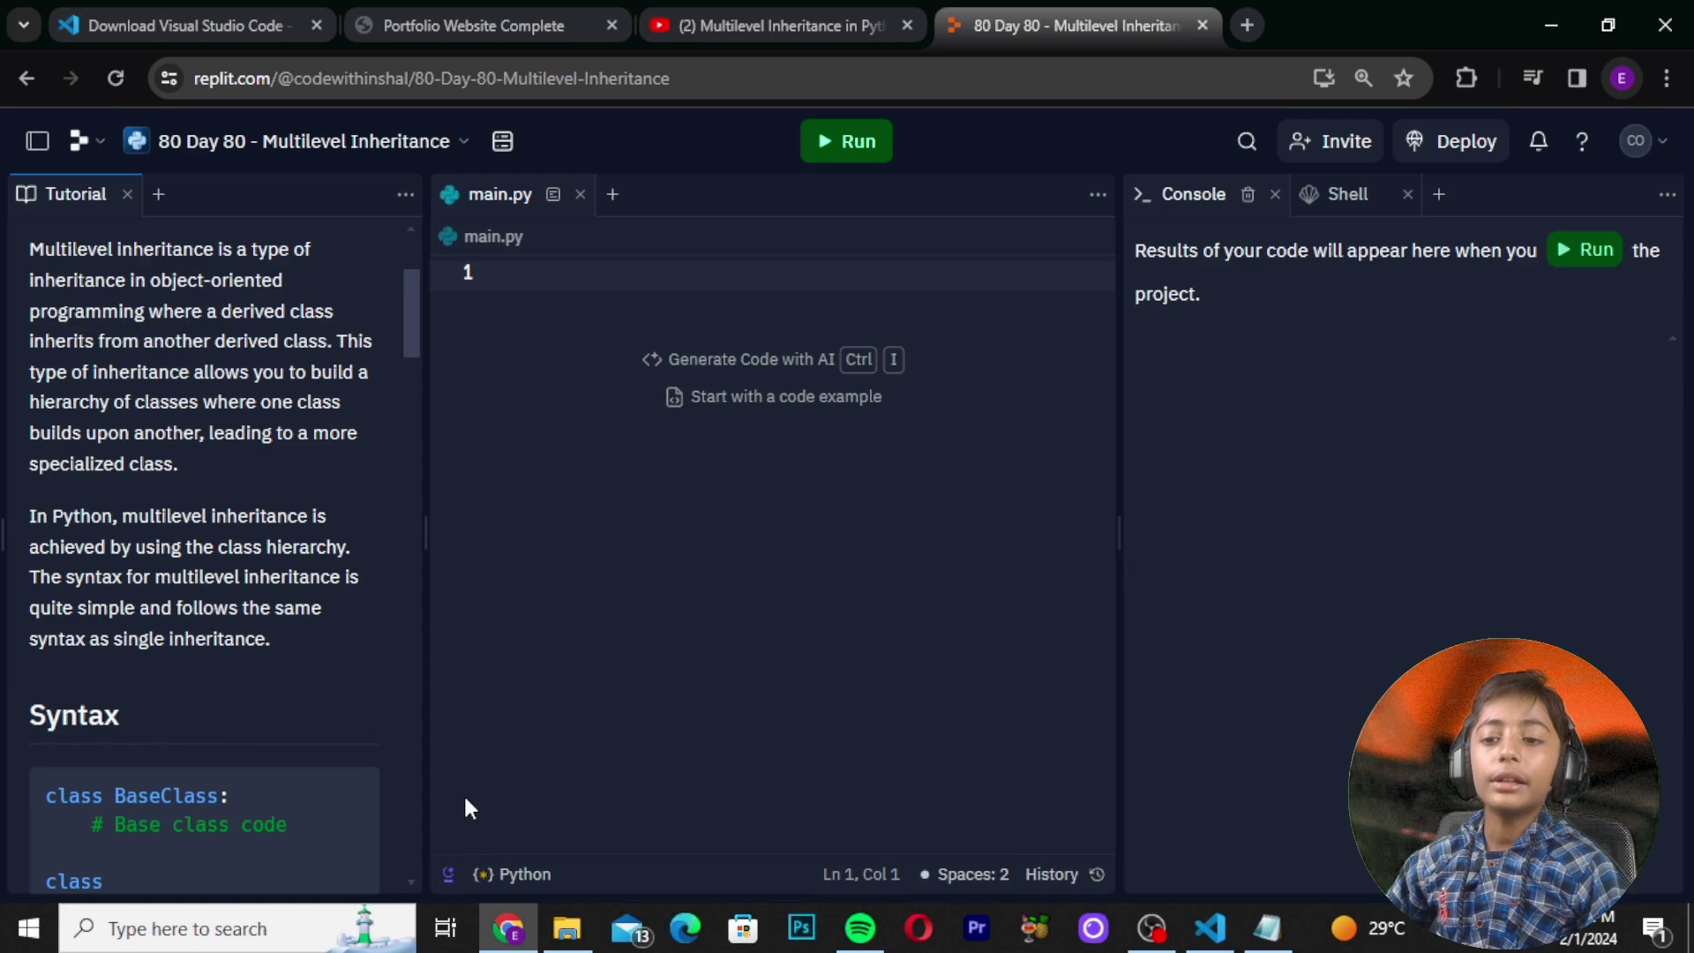
{"action": "mouse_move", "coordinate": [198, 820]}
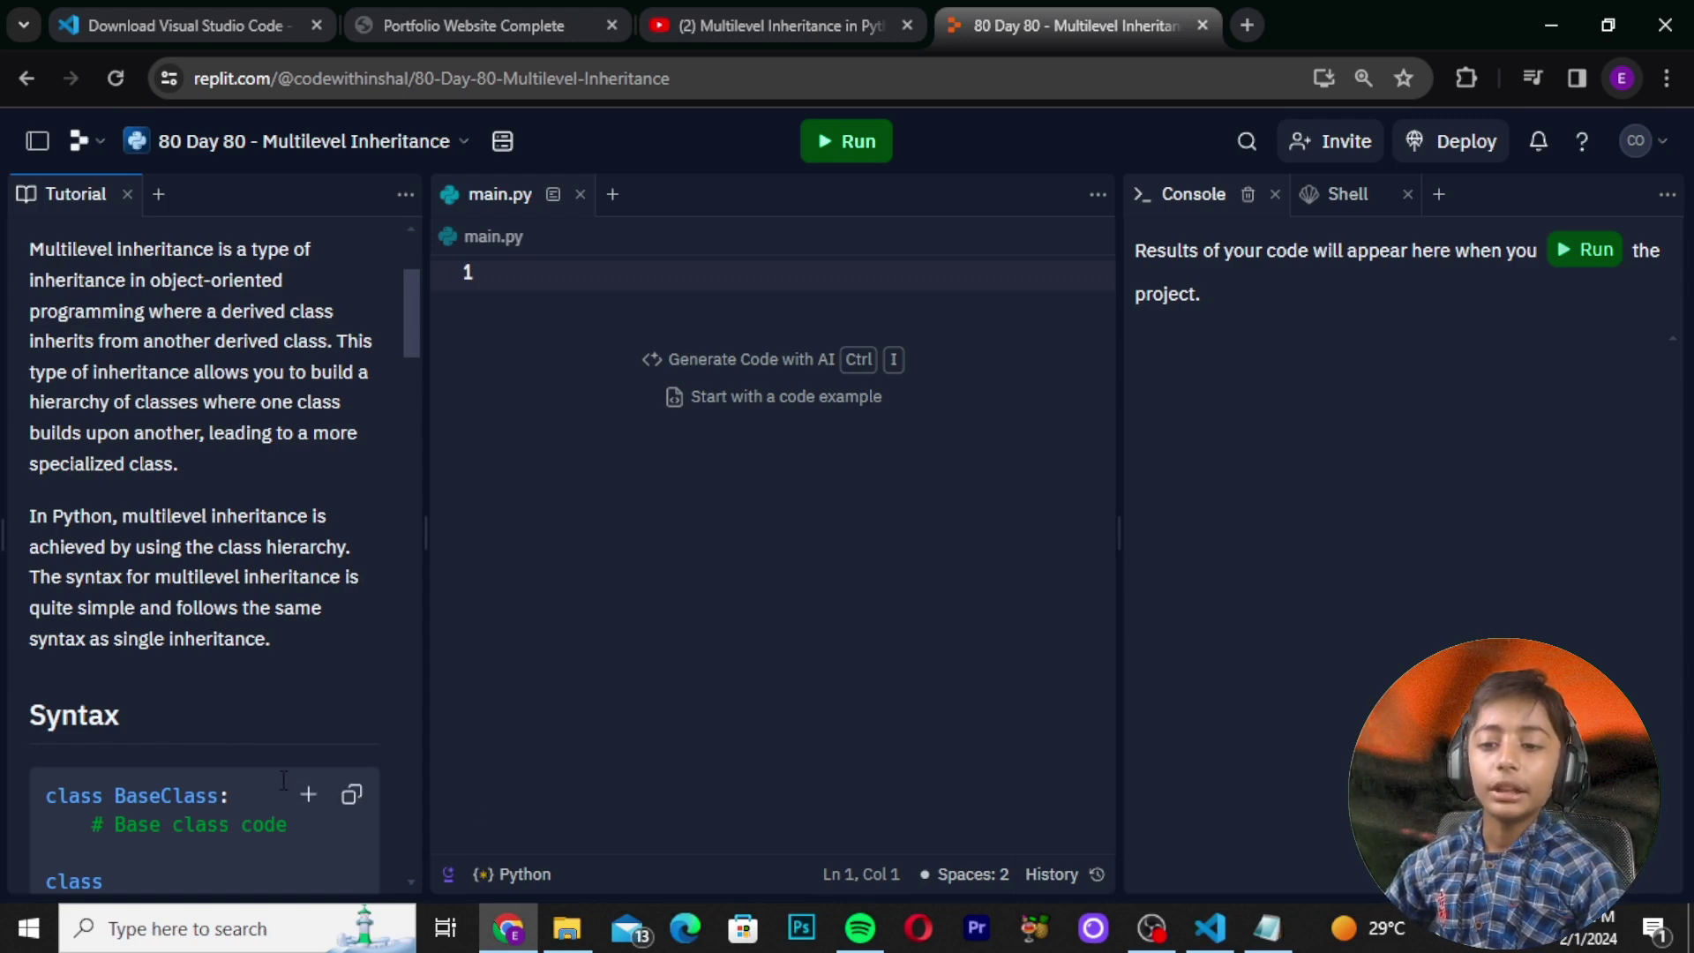
{"action": "scroll", "coordinate": [291, 755], "scroll_direction": "down", "scroll_amount": 3}
{"action": "scroll", "coordinate": [291, 754], "scroll_direction": "down", "scroll_amount": 2}
{"action": "scroll", "coordinate": [306, 741], "scroll_direction": "up", "scroll_amount": 3}
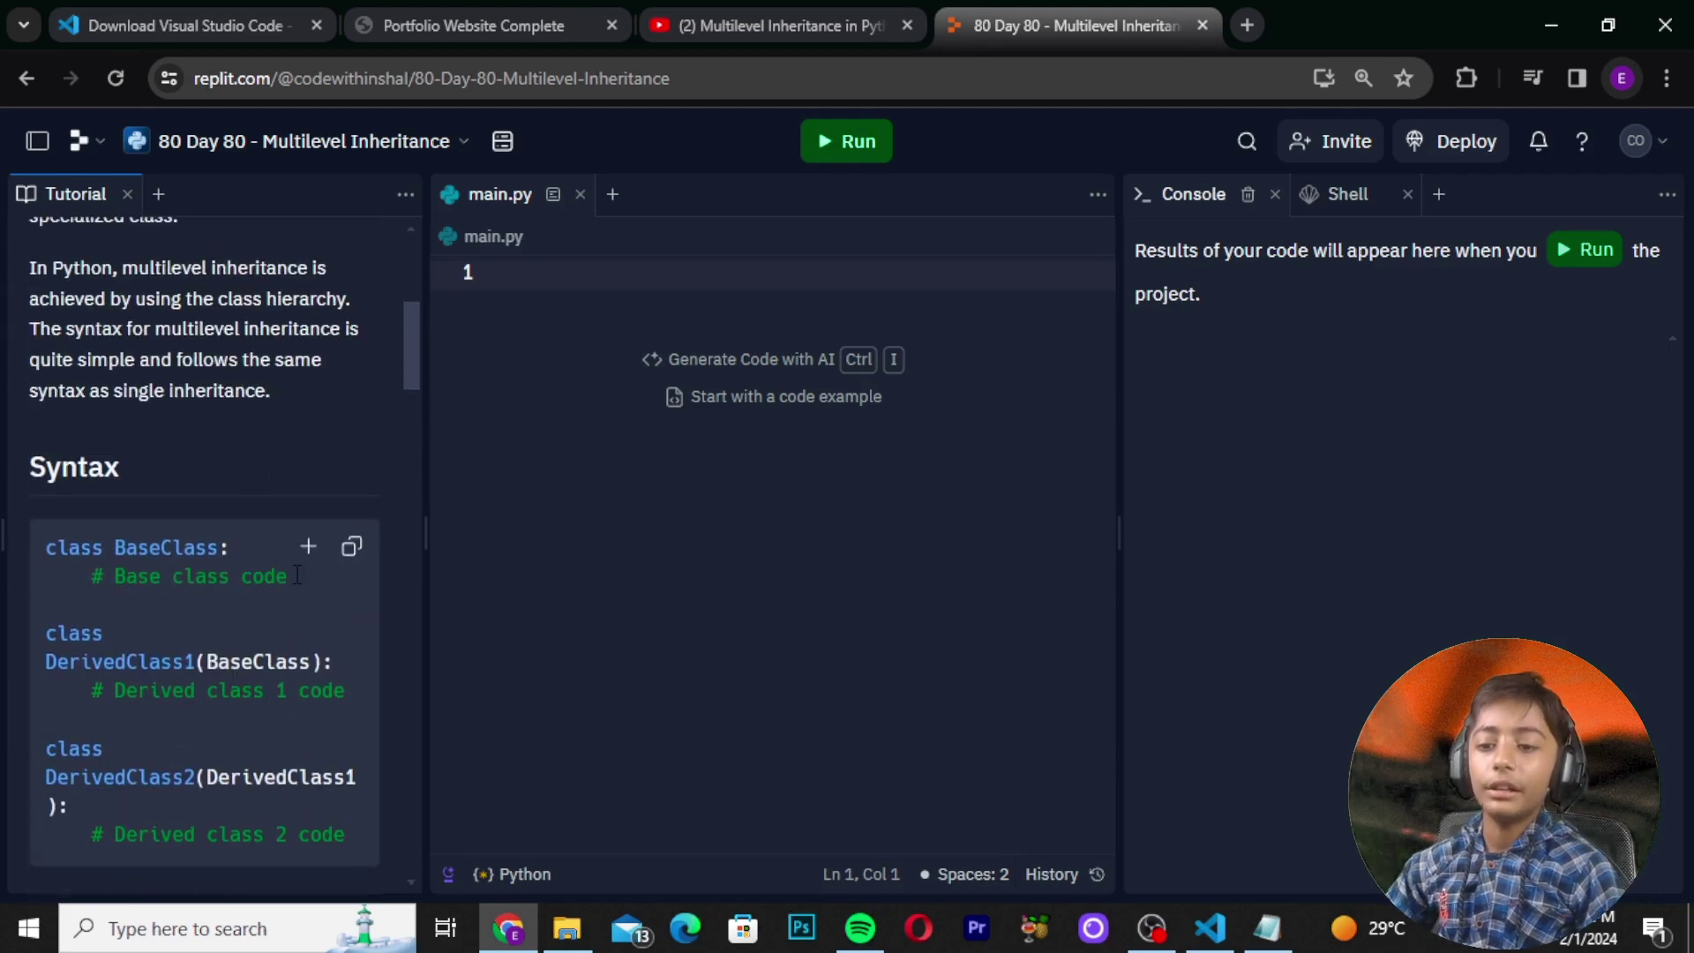
{"action": "scroll", "coordinate": [325, 598], "scroll_direction": "down", "scroll_amount": 4}
{"action": "scroll", "coordinate": [326, 601], "scroll_direction": "down", "scroll_amount": 1}
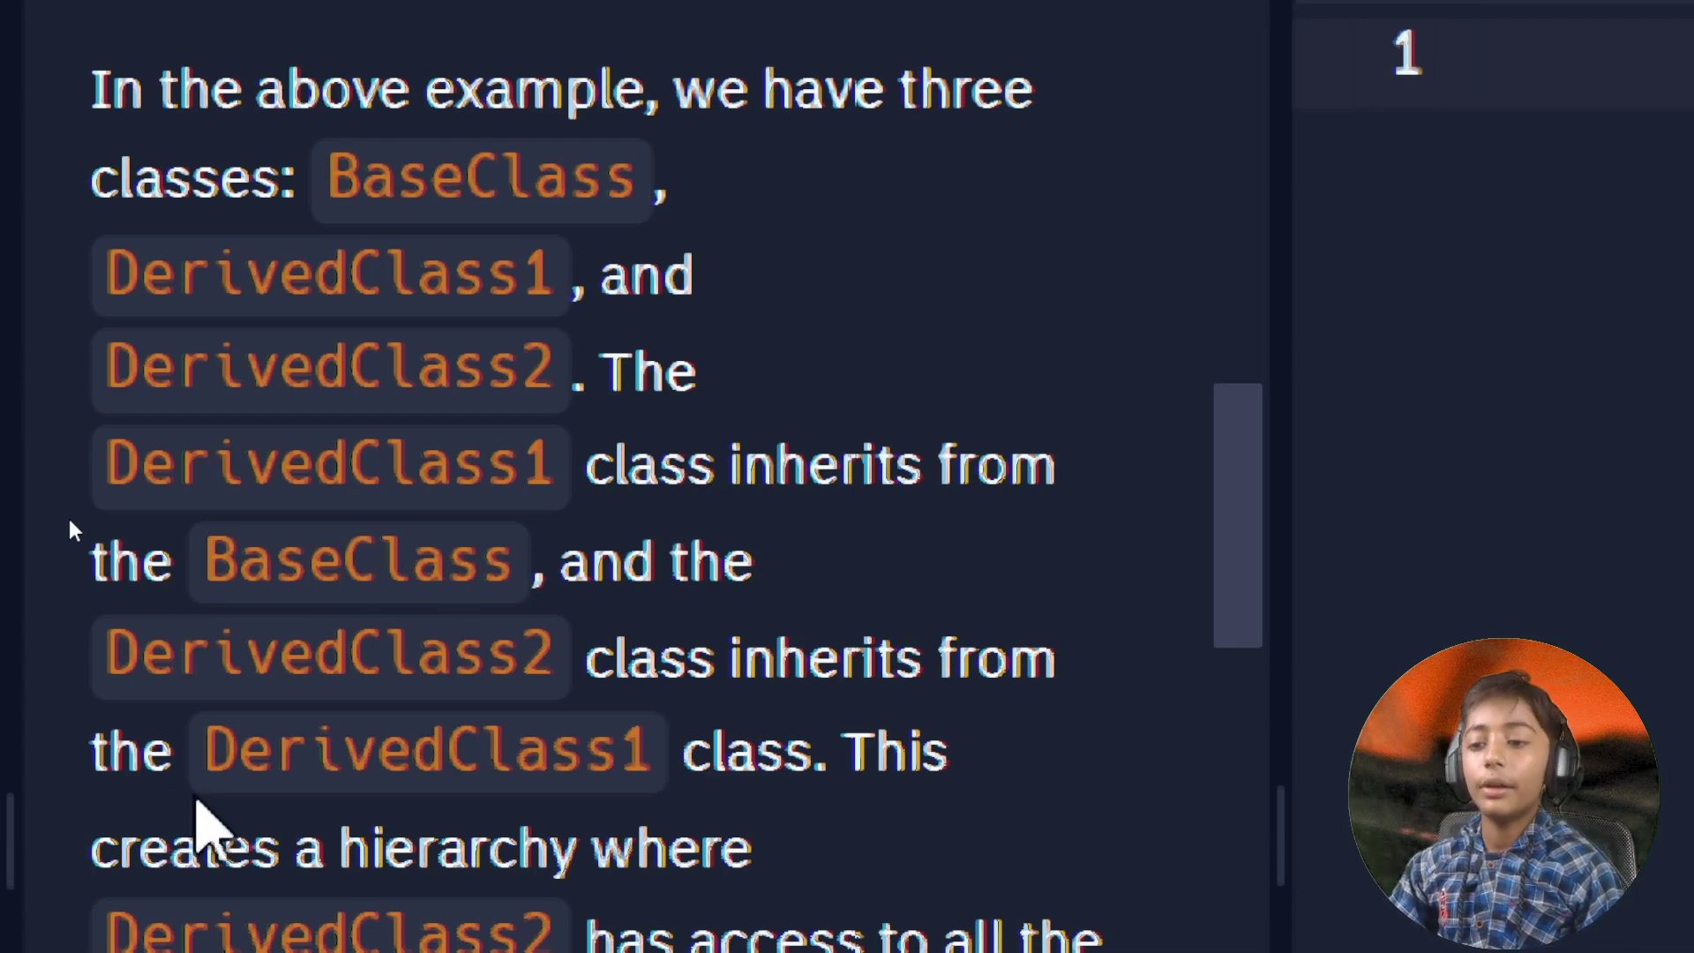
{"action": "scroll", "coordinate": [15, 888], "scroll_direction": "down", "scroll_amount": 2}
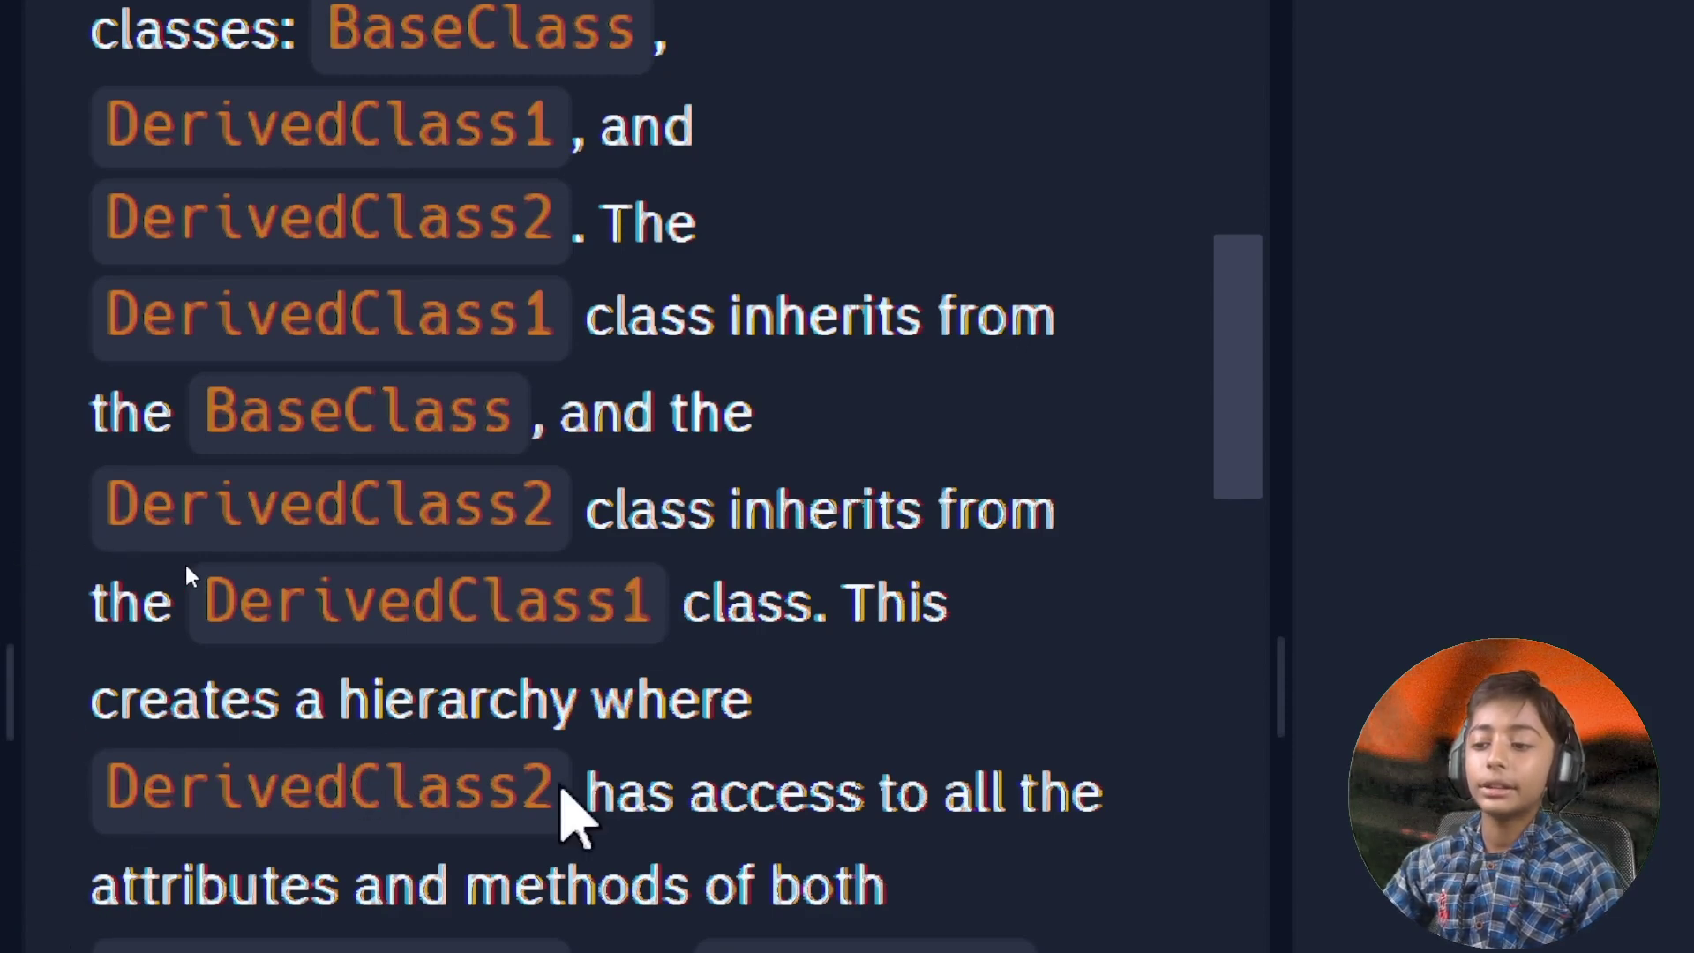
Step: Return screen magnification to normal, close the Magnifier, and fine-tune Chrome page zoom
{"action": "key", "text": "super+minus"}
{"action": "key", "text": "super+minus"}
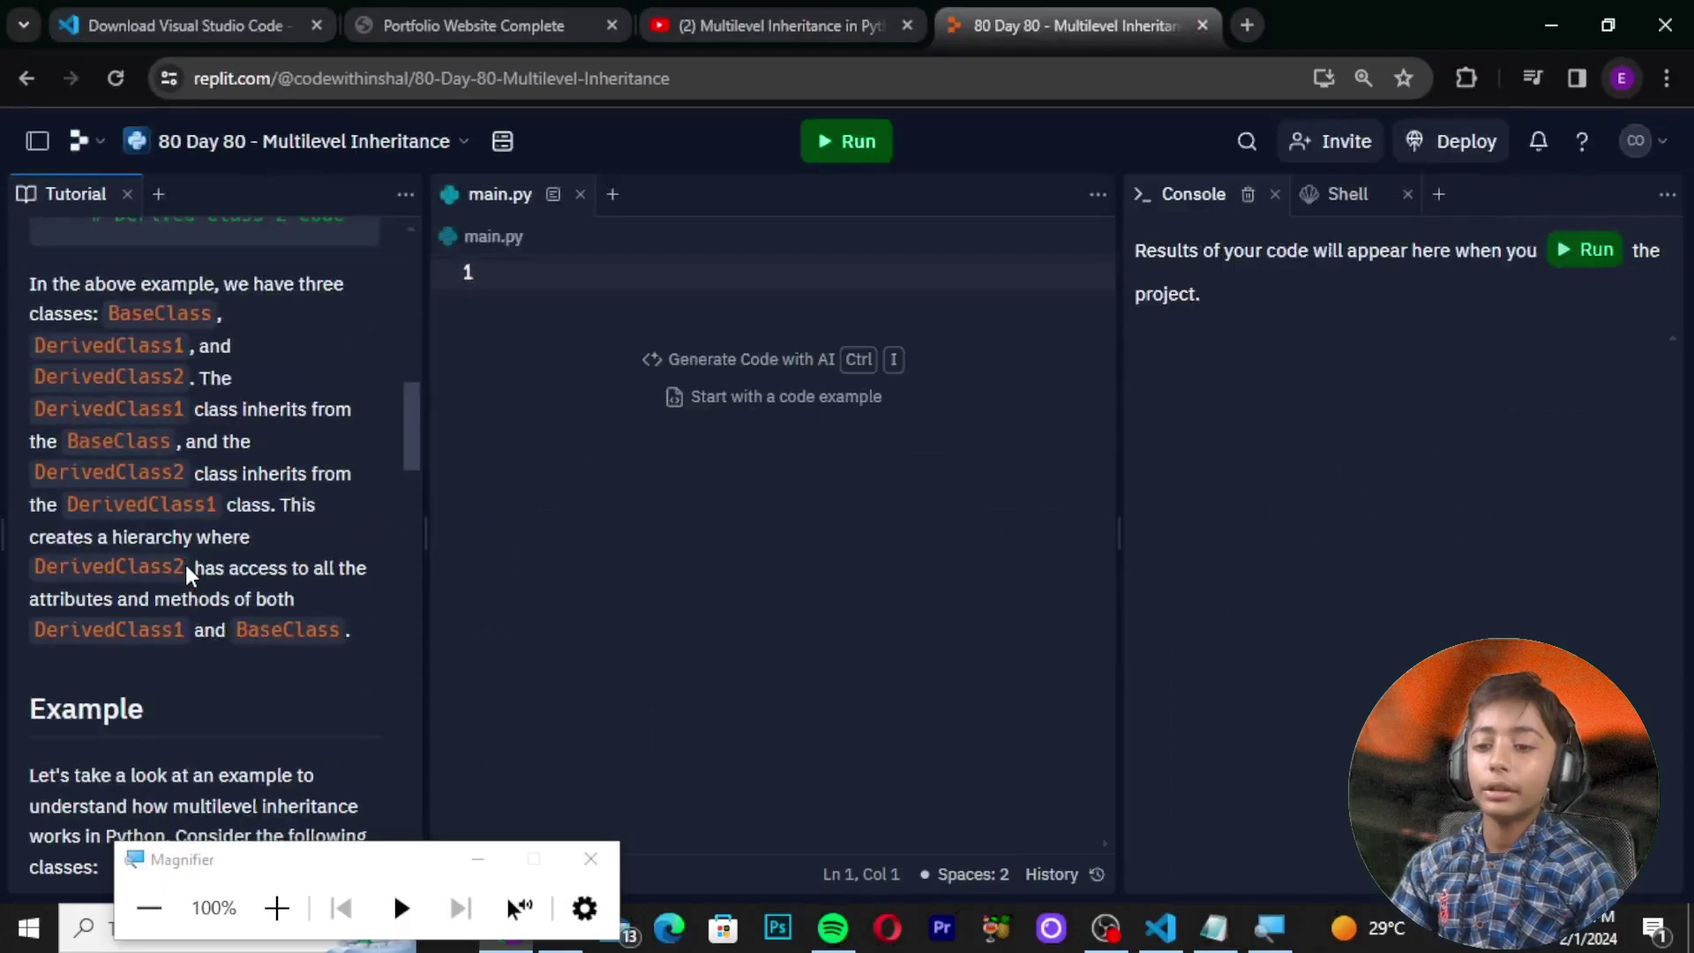
{"action": "key", "text": "ctrl+plus"}
{"action": "key", "text": "ctrl+plus"}
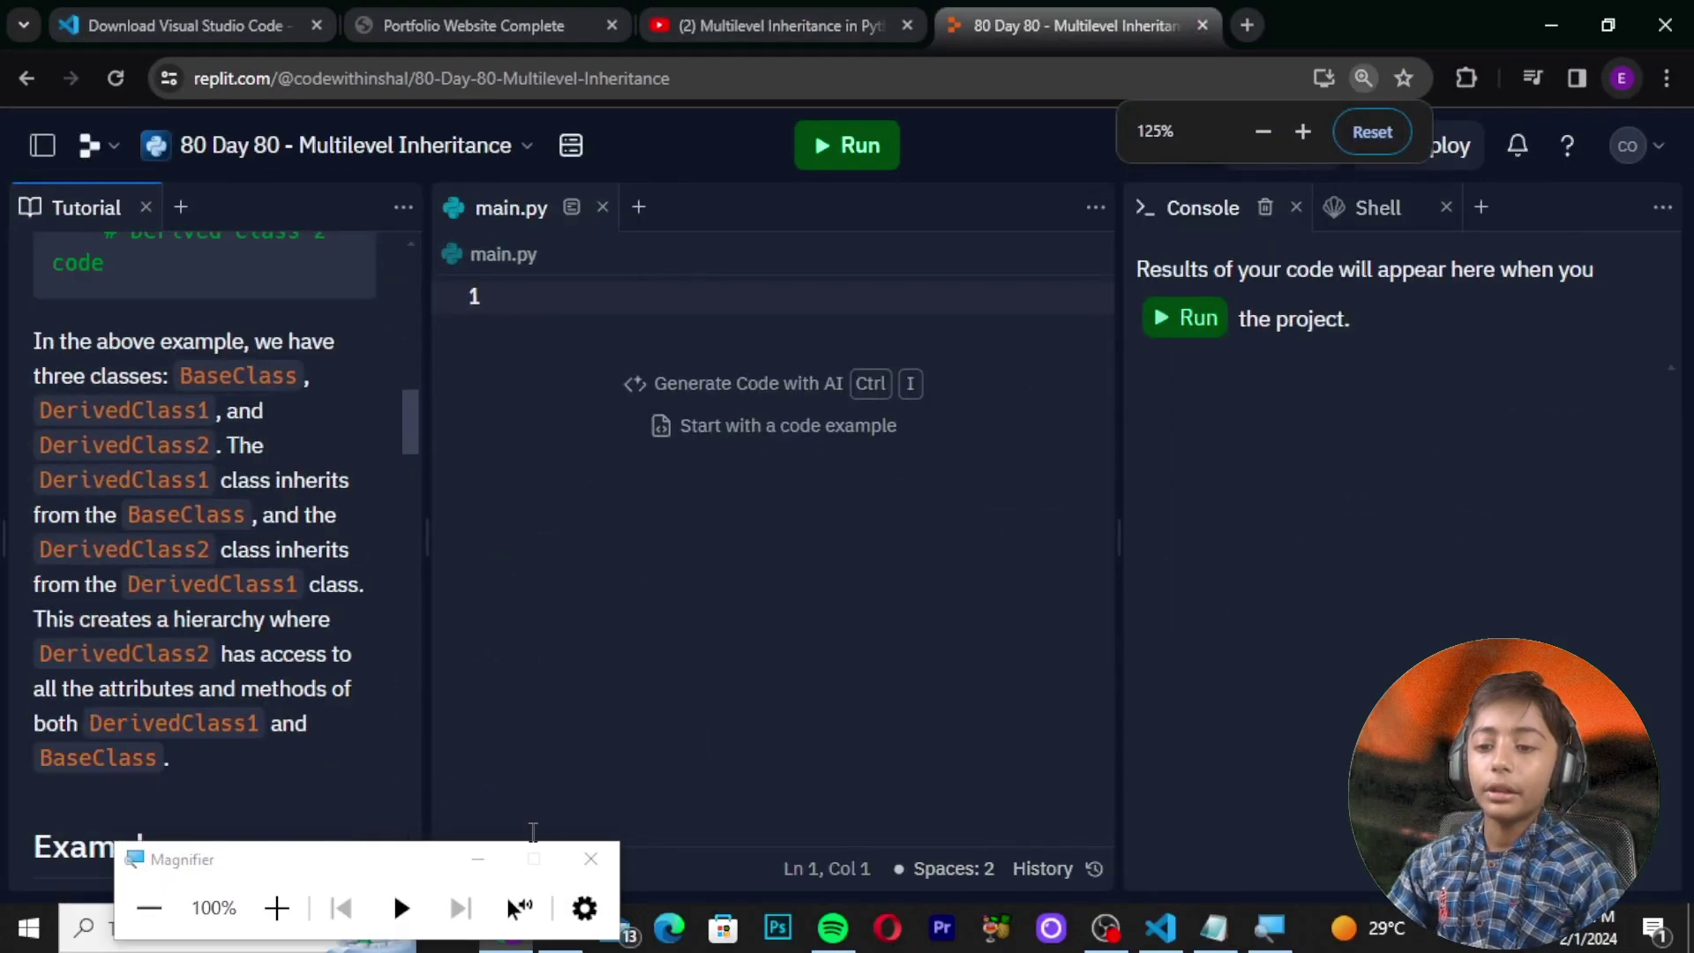
{"action": "key", "text": "super+Escape"}
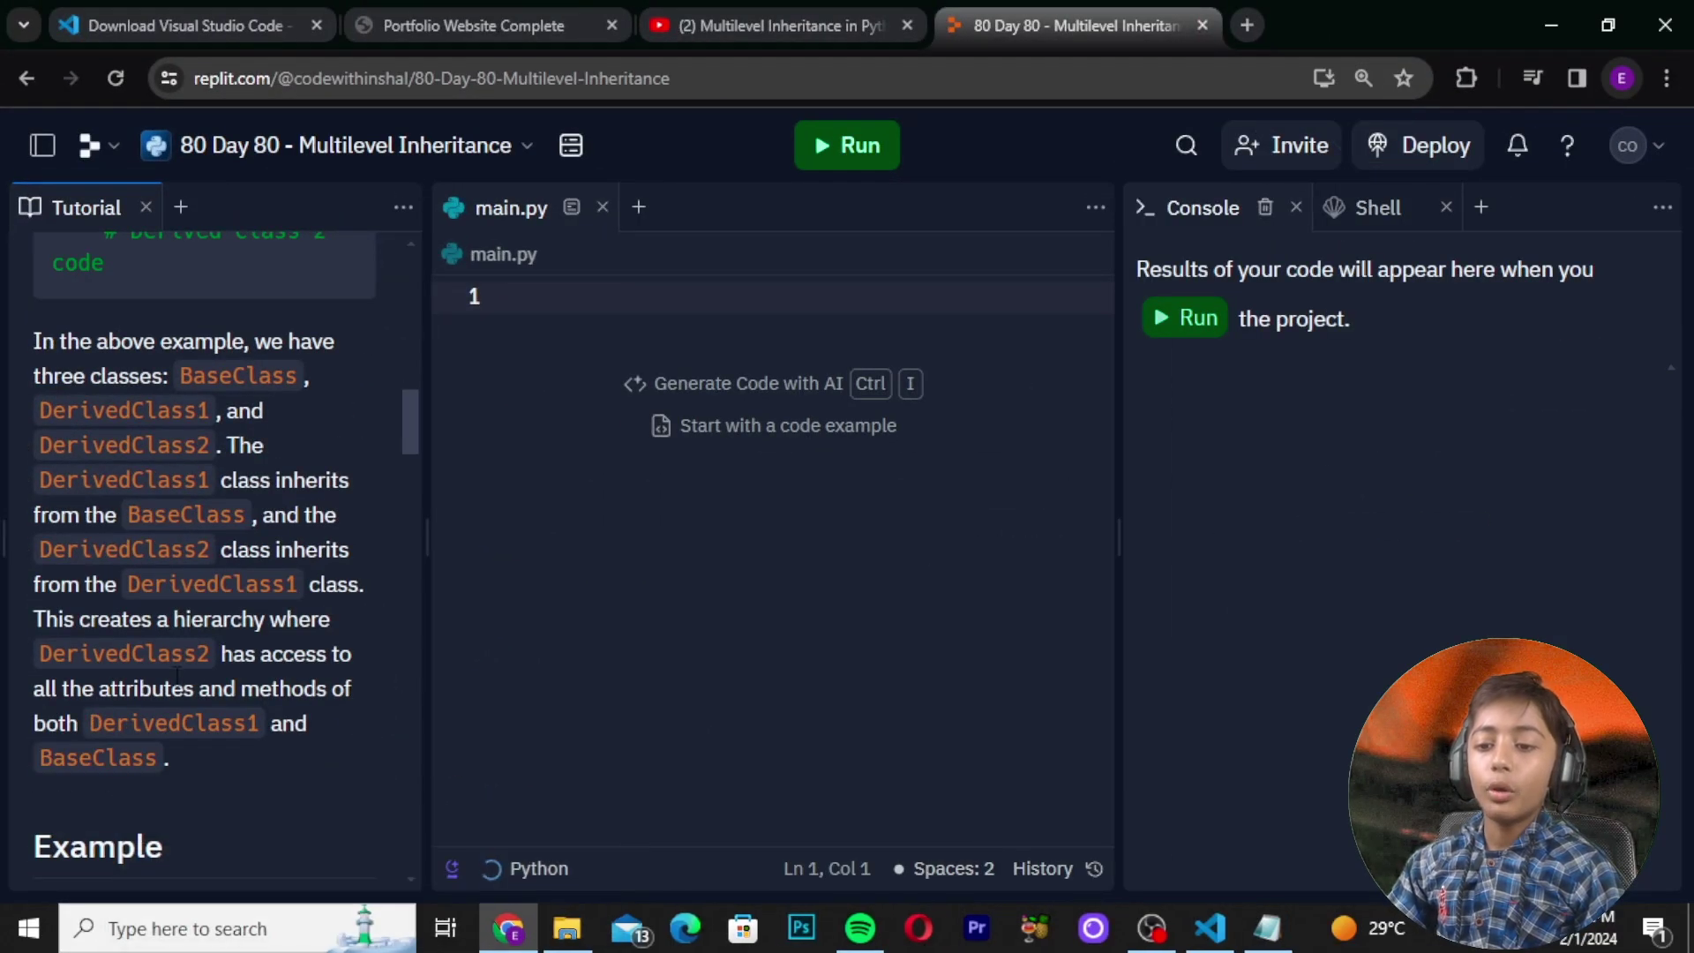
{"action": "scroll", "coordinate": [170, 671], "scroll_direction": "down", "scroll_amount": 2}
{"action": "scroll", "coordinate": [169, 671], "scroll_direction": "down", "scroll_amount": 3}
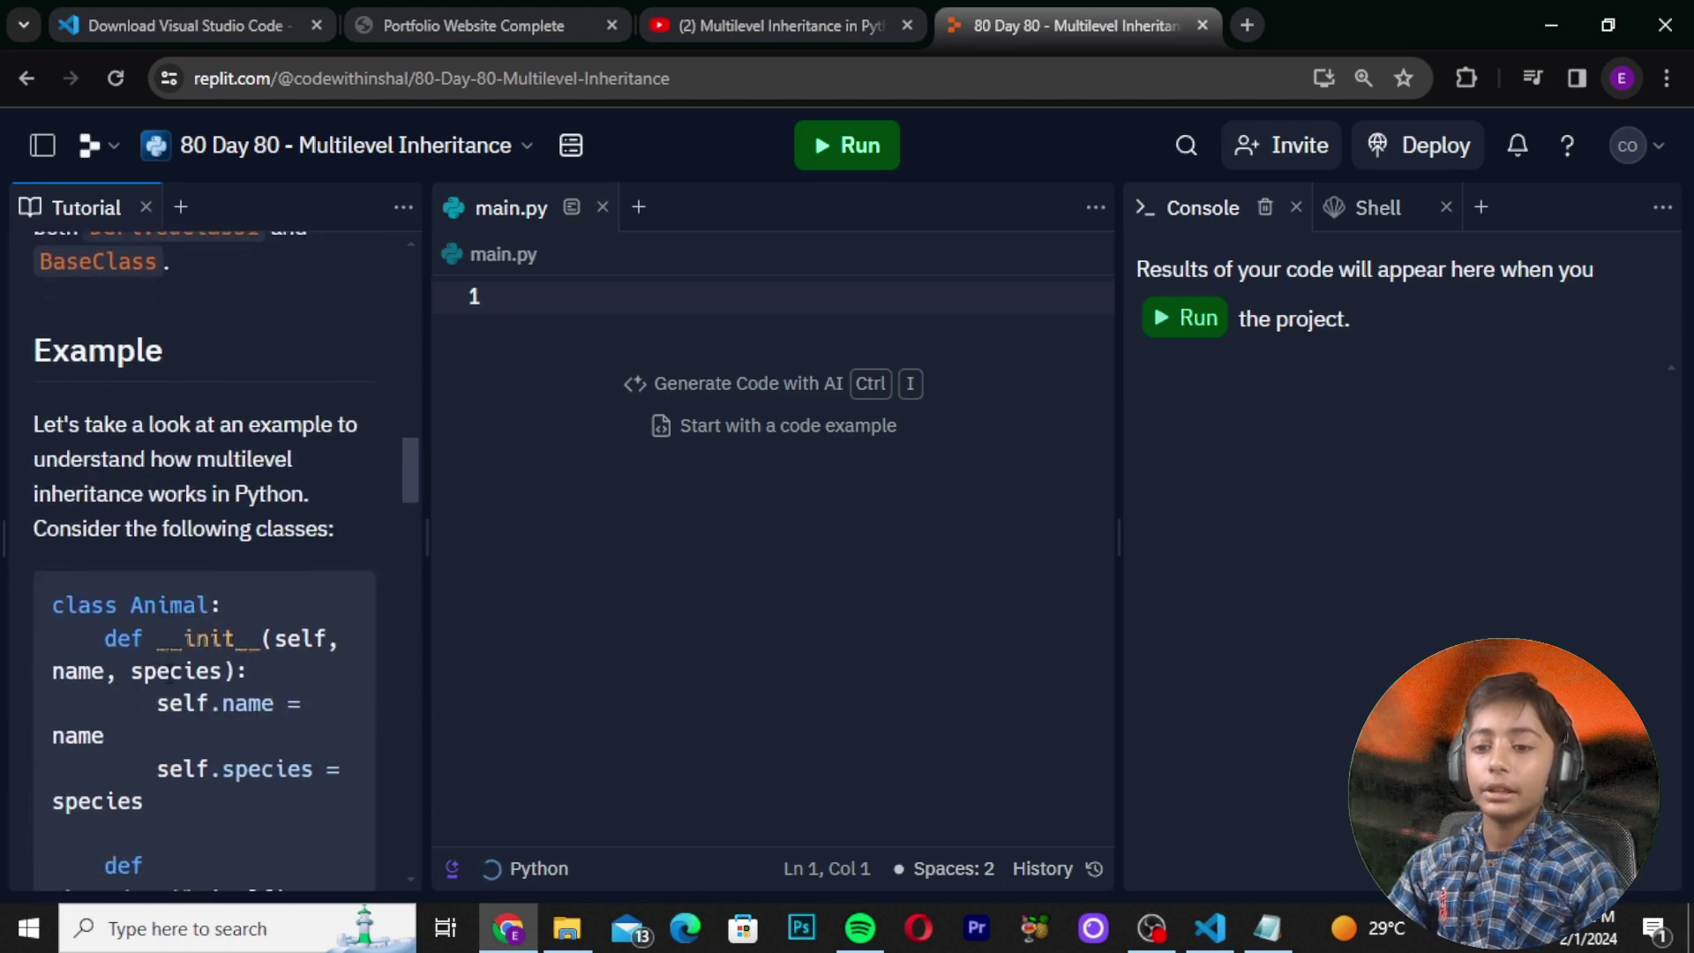
{"action": "key", "text": "ctrl+minus"}
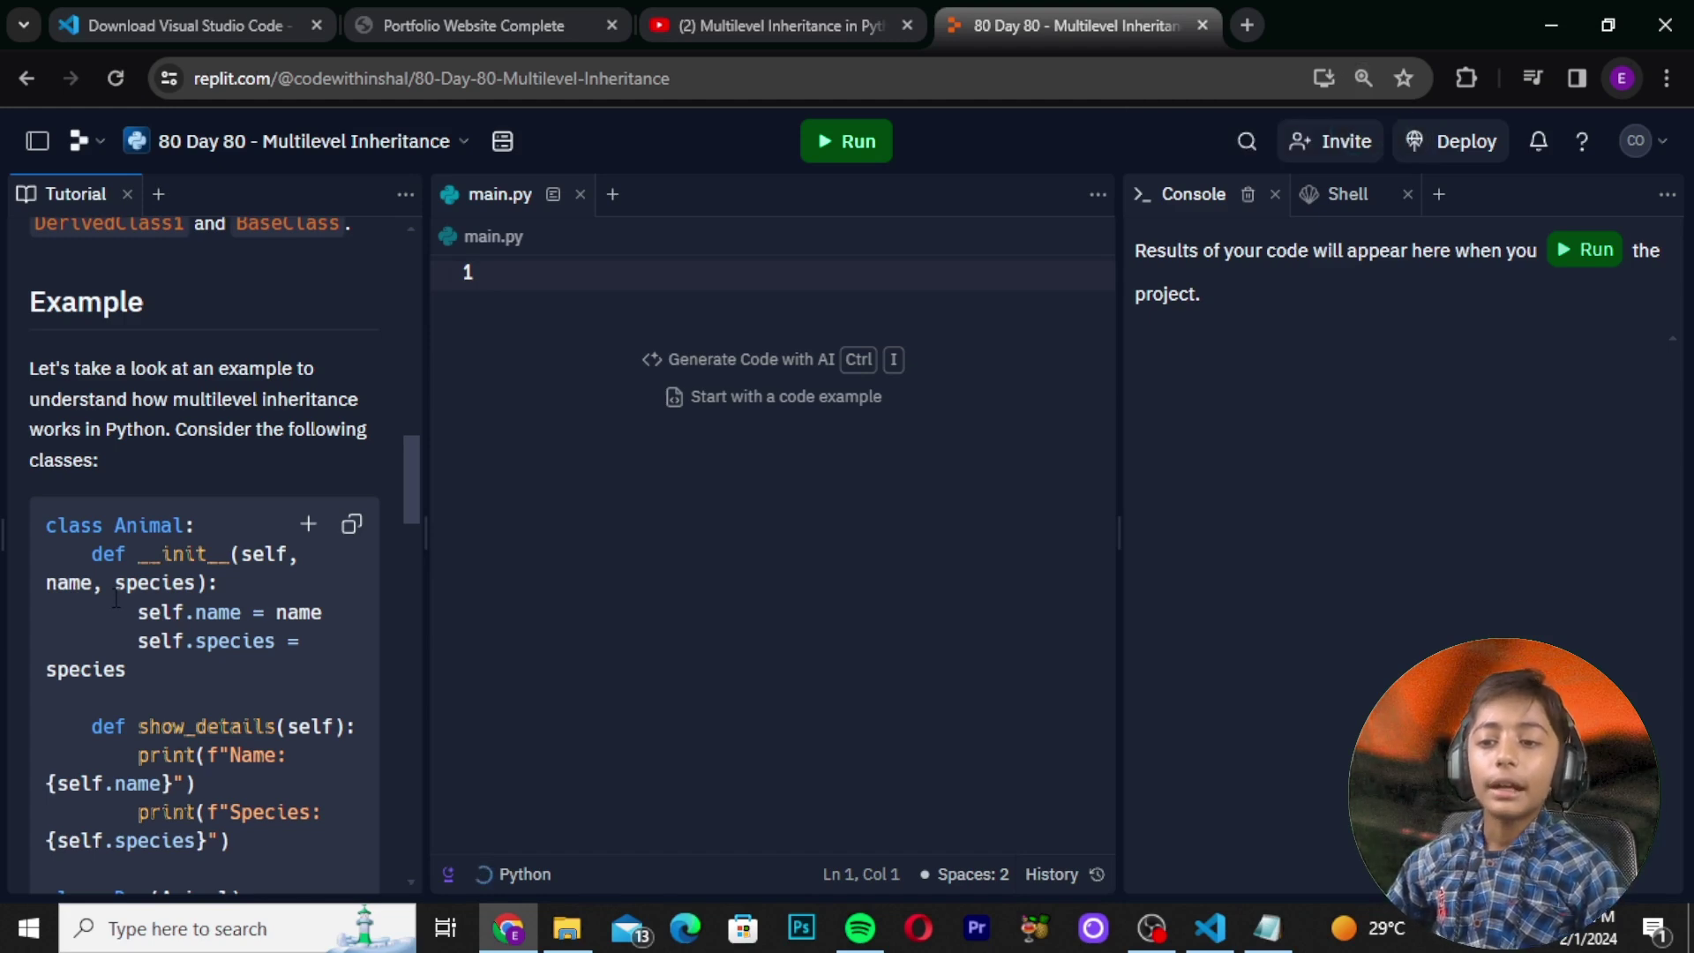
Step: Paste the tutorial's Animal example classes into main.py and run them
{"action": "left_click", "coordinate": [353, 526]}
{"action": "left_click", "coordinate": [658, 483]}
{"action": "key", "text": "ctrl+v"}
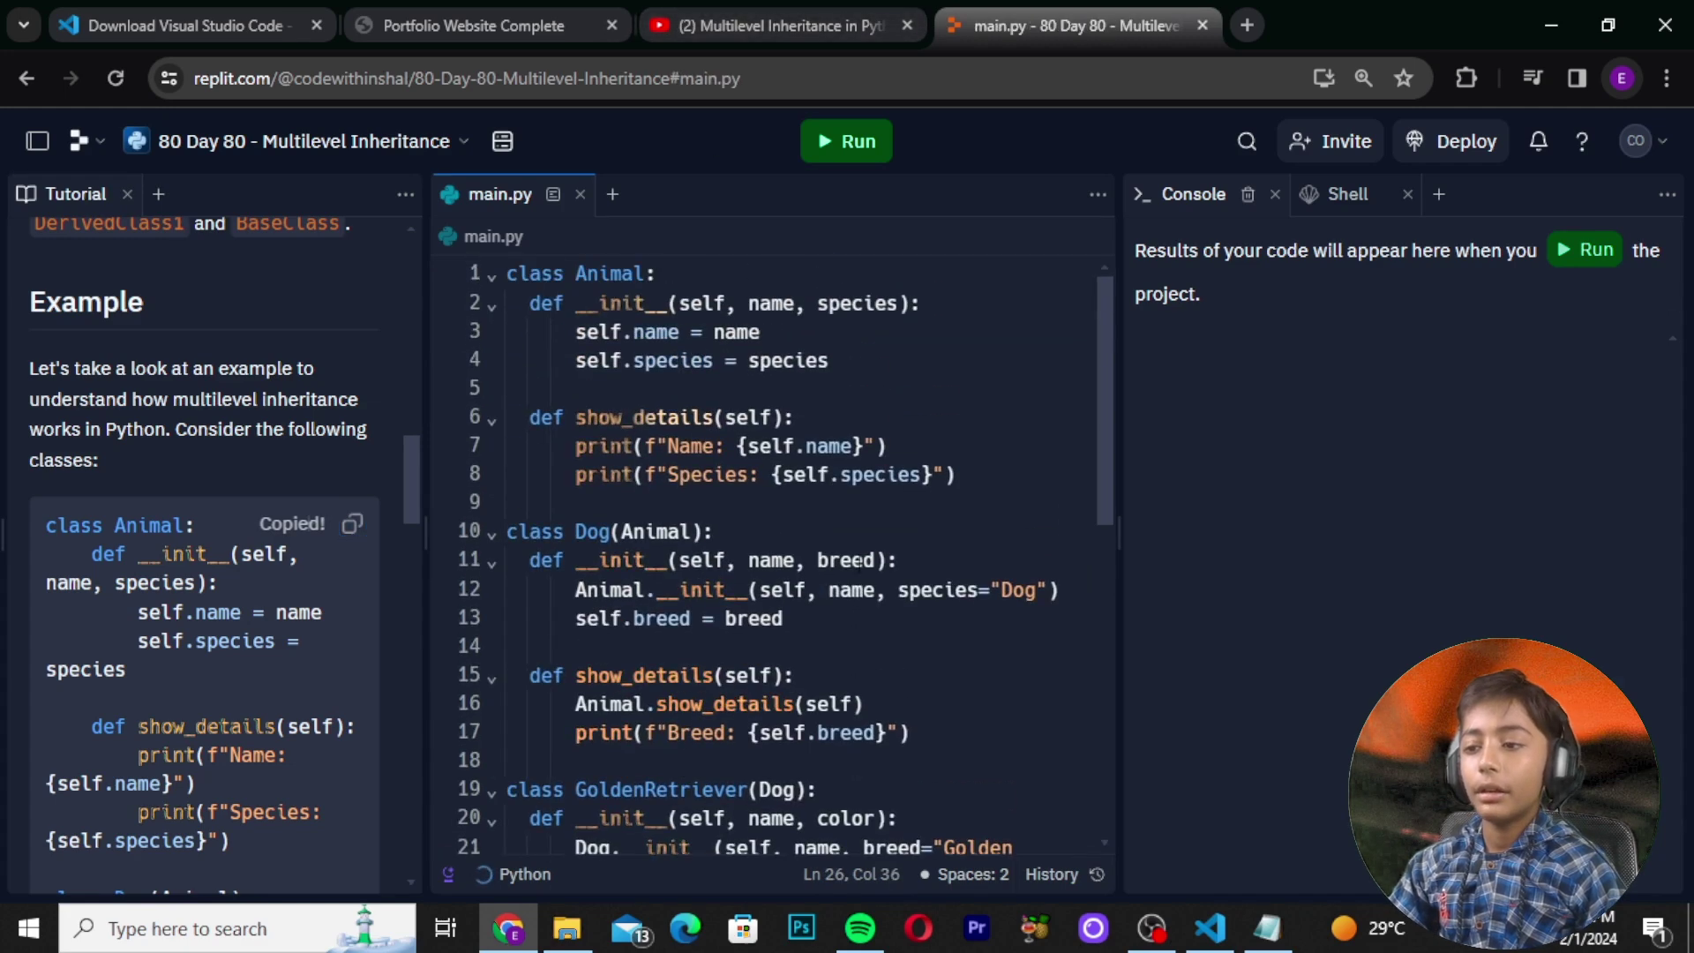
{"action": "left_click", "coordinate": [848, 141]}
{"action": "scroll", "coordinate": [830, 412], "scroll_direction": "down", "scroll_amount": 5}
{"action": "scroll", "coordinate": [830, 412], "scroll_direction": "up", "scroll_amount": 5}
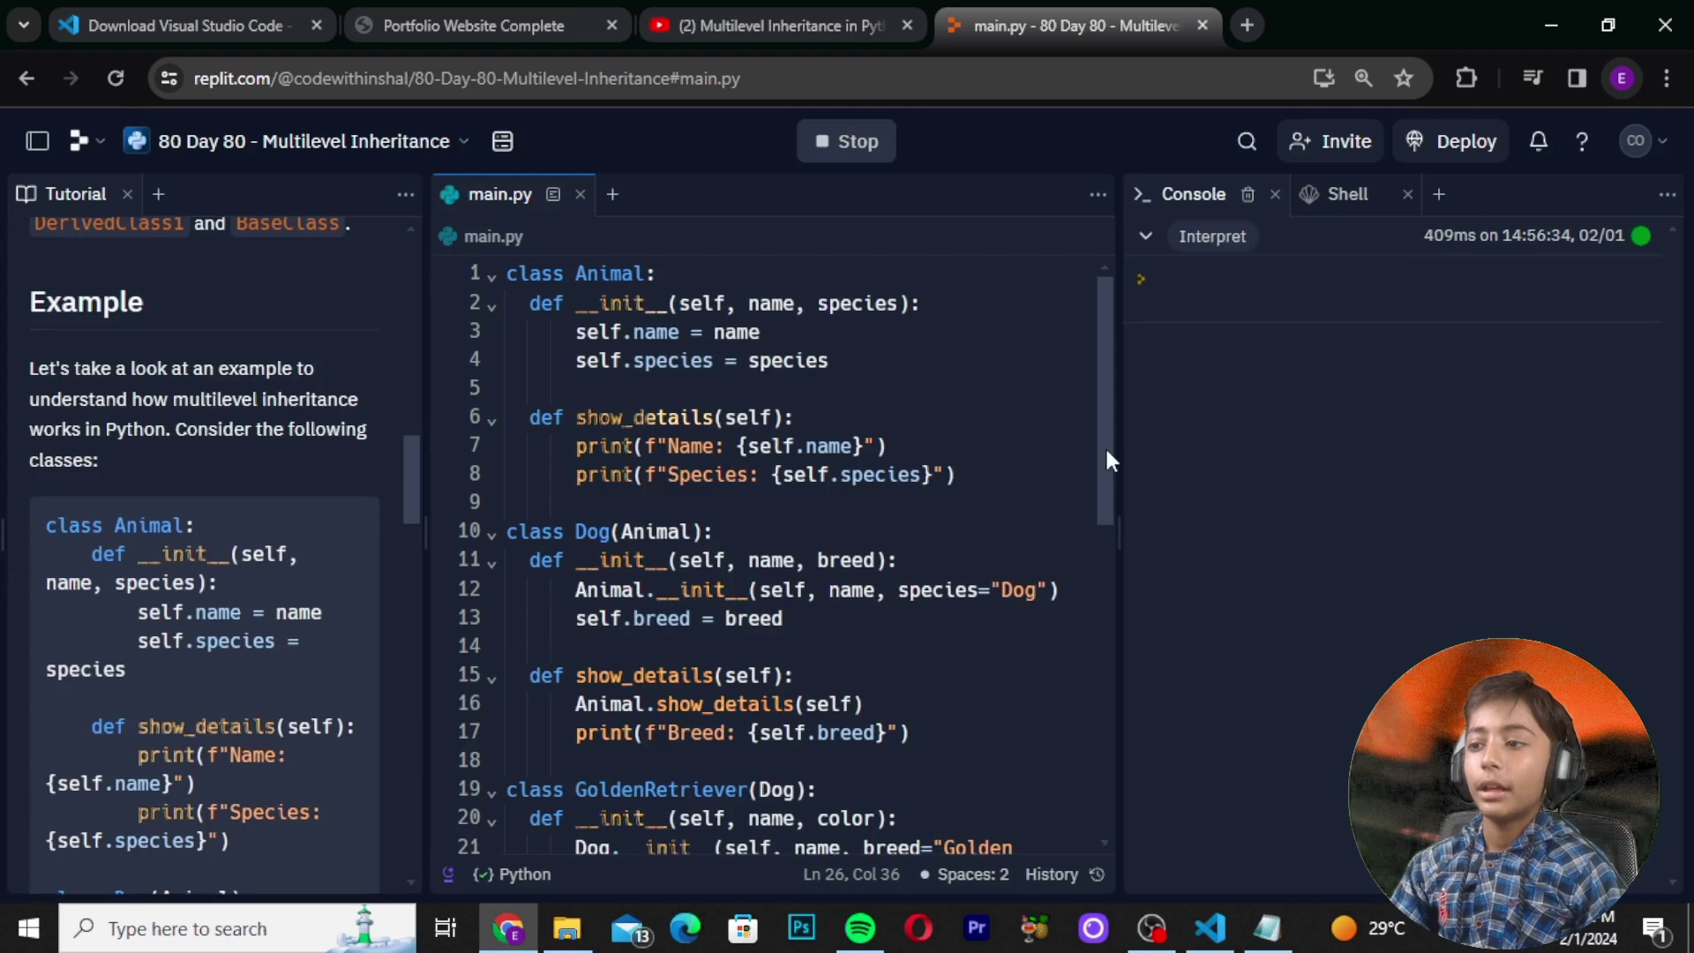
{"action": "scroll", "coordinate": [261, 637], "scroll_direction": "down", "scroll_amount": 1}
{"action": "scroll", "coordinate": [261, 637], "scroll_direction": "down", "scroll_amount": 3}
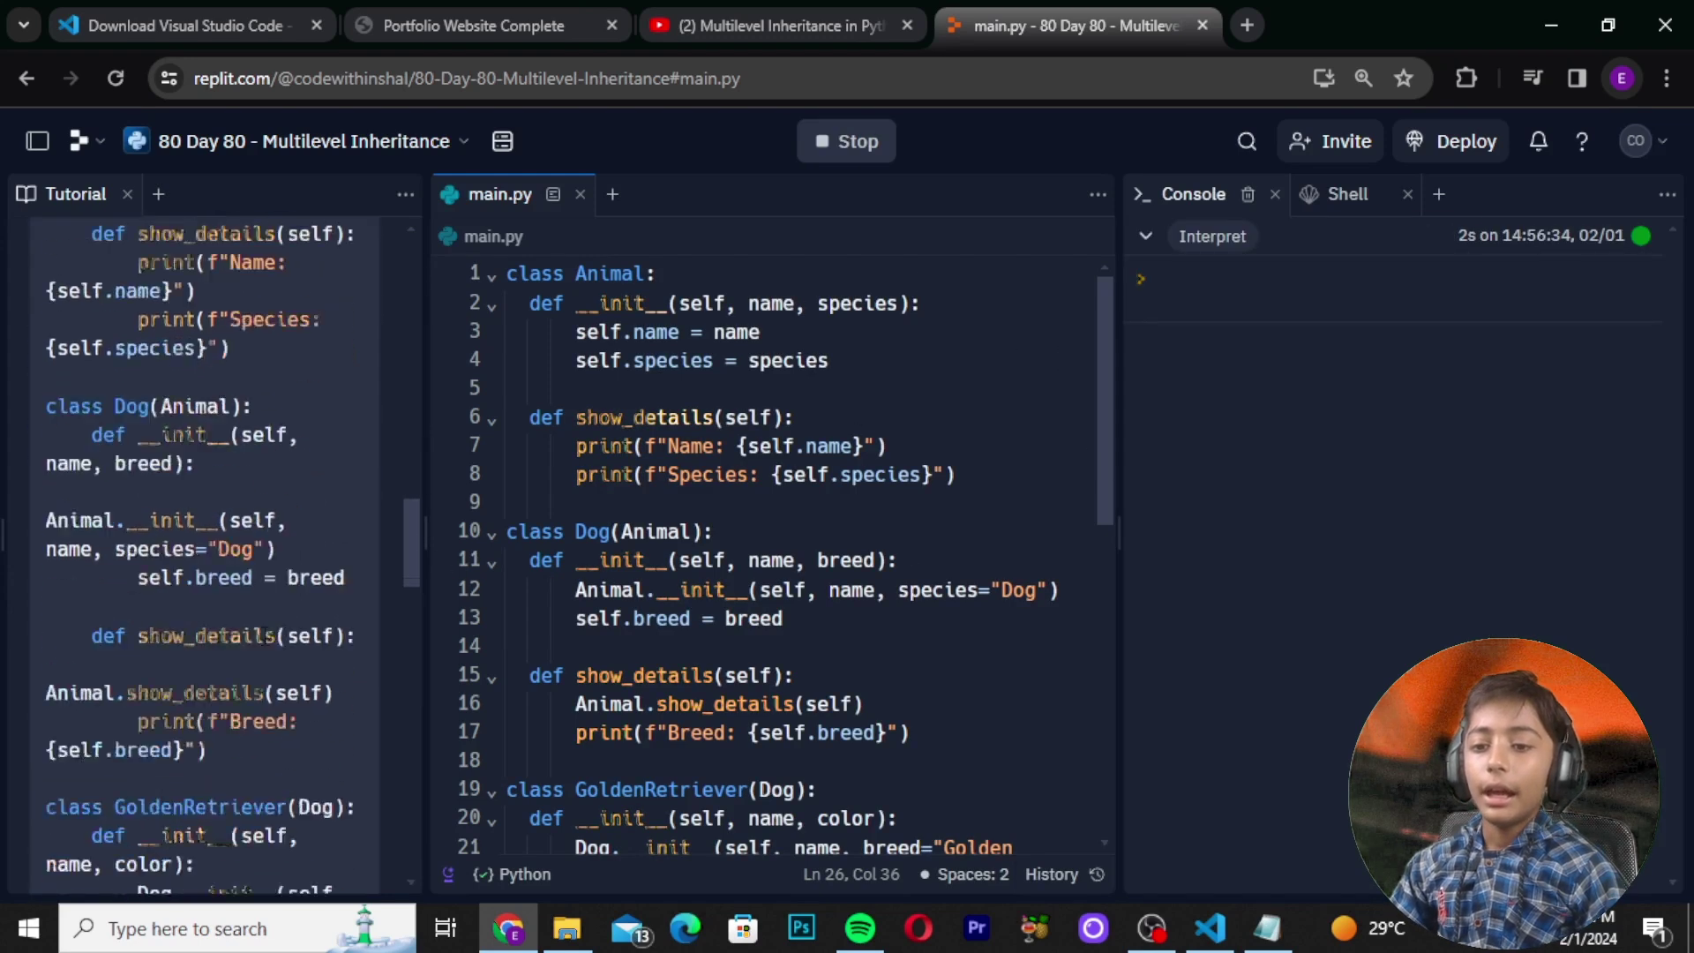
{"action": "scroll", "coordinate": [261, 636], "scroll_direction": "down", "scroll_amount": 4}
{"action": "scroll", "coordinate": [262, 639], "scroll_direction": "down", "scroll_amount": 2}
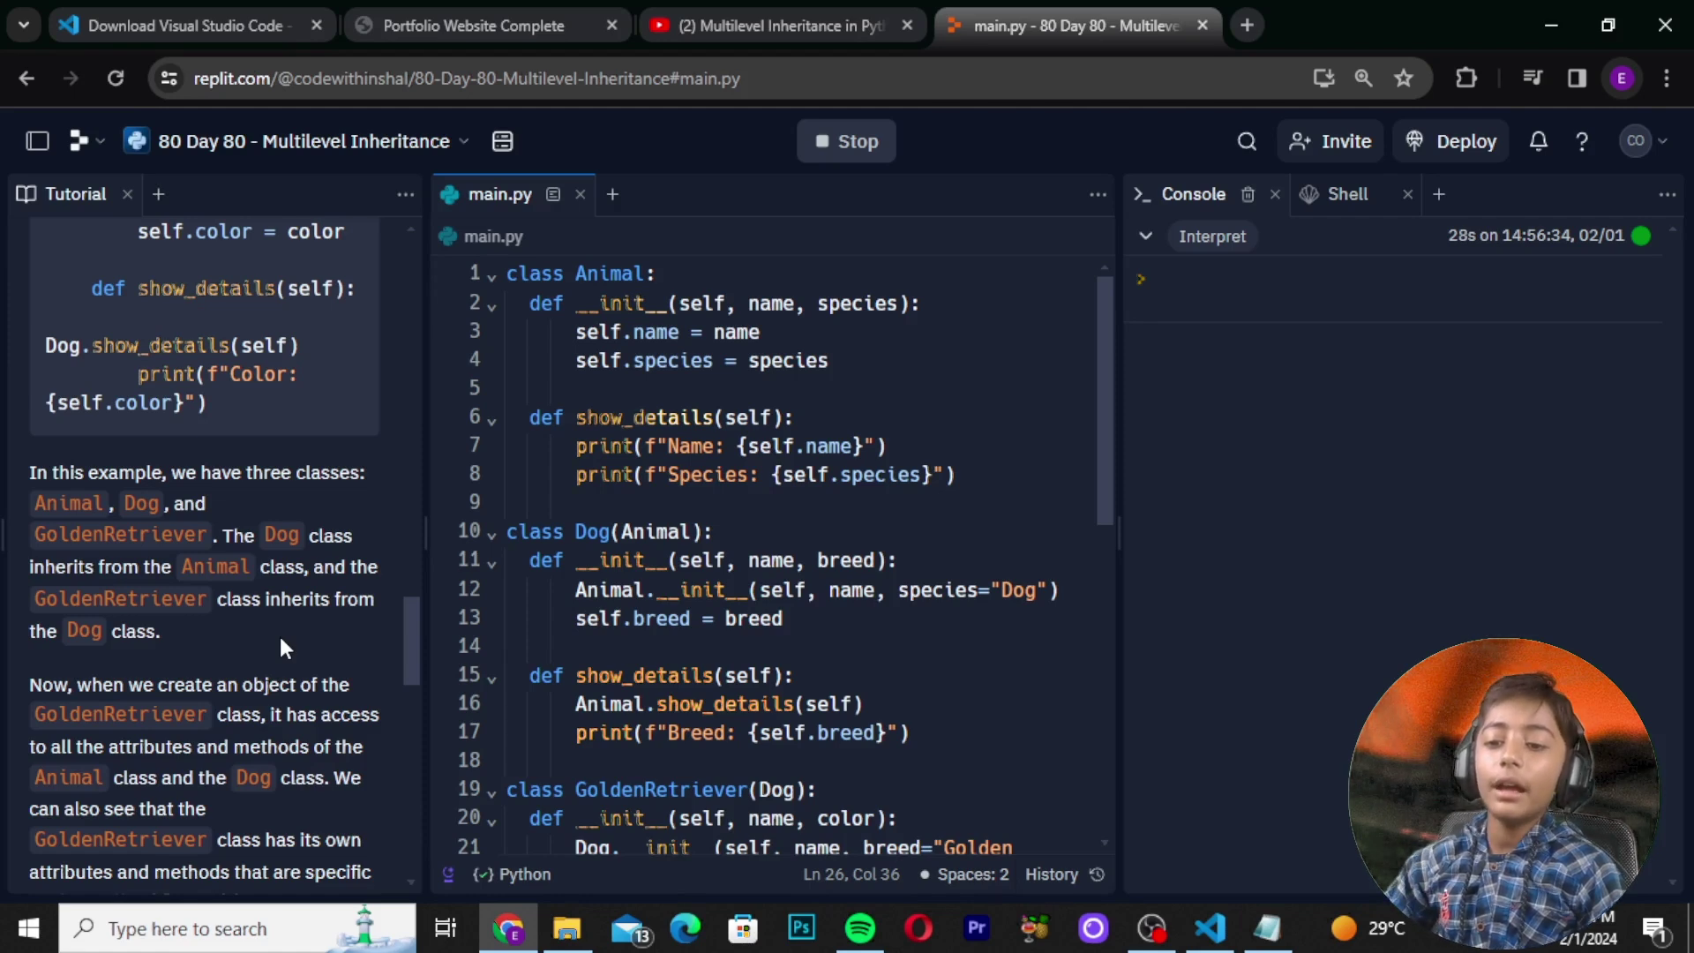
{"action": "scroll", "coordinate": [164, 623], "scroll_direction": "down", "scroll_amount": 2}
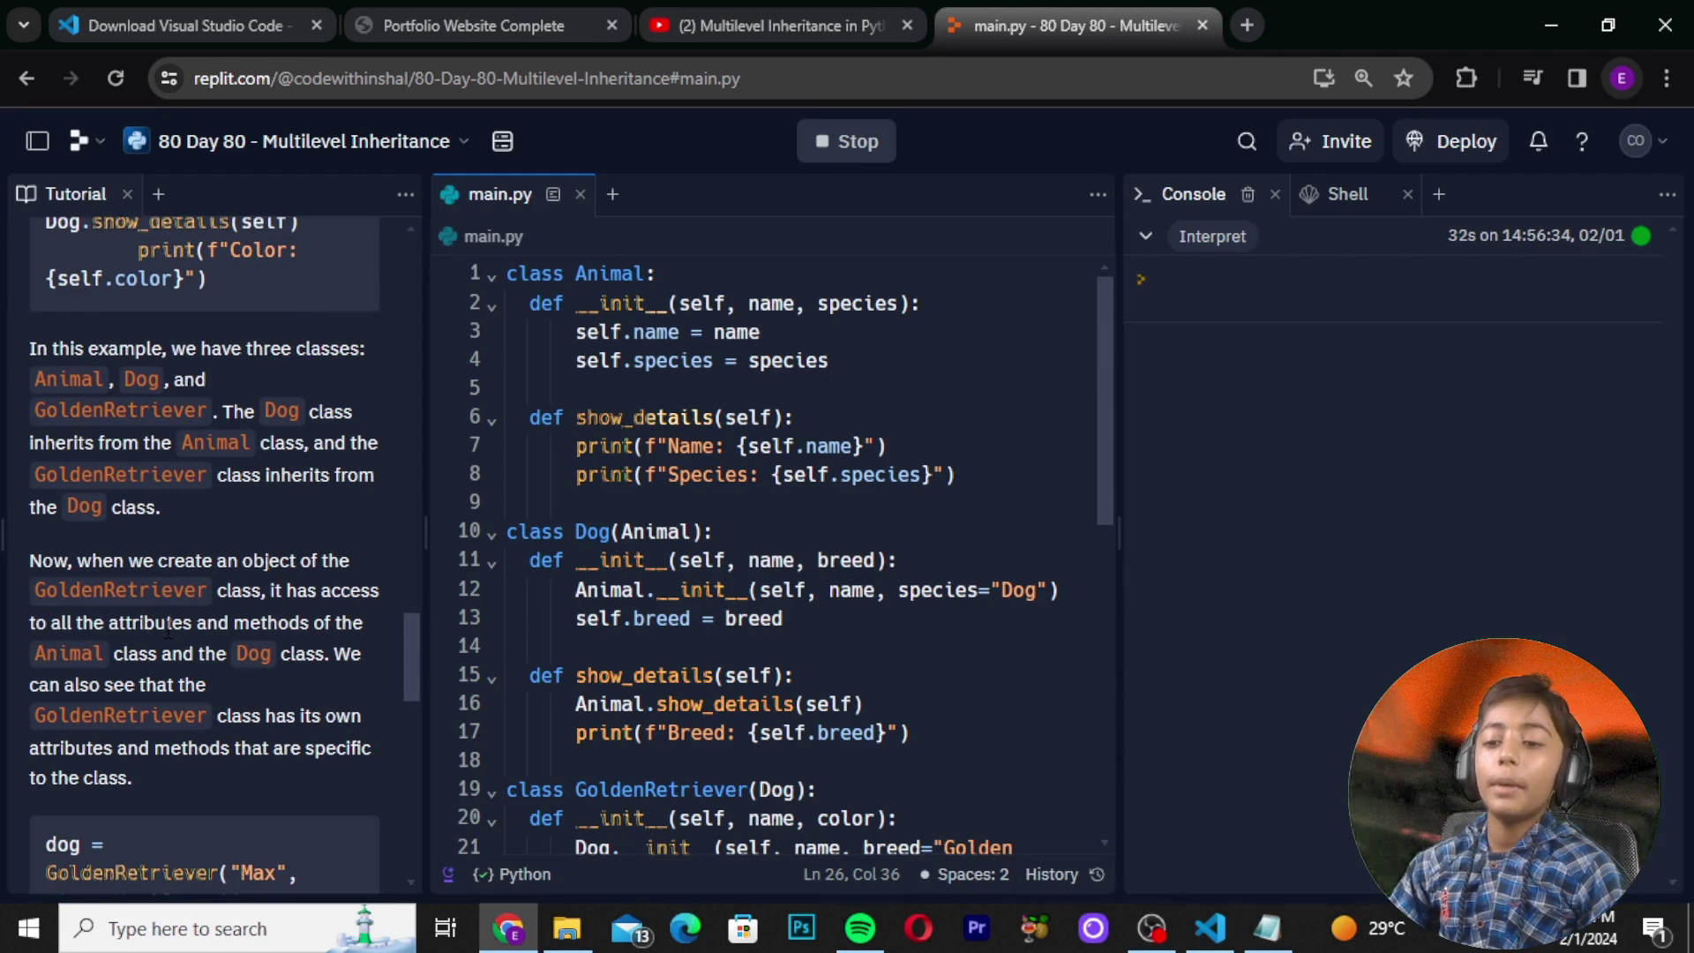
{"action": "scroll", "coordinate": [169, 629], "scroll_direction": "down", "scroll_amount": 4}
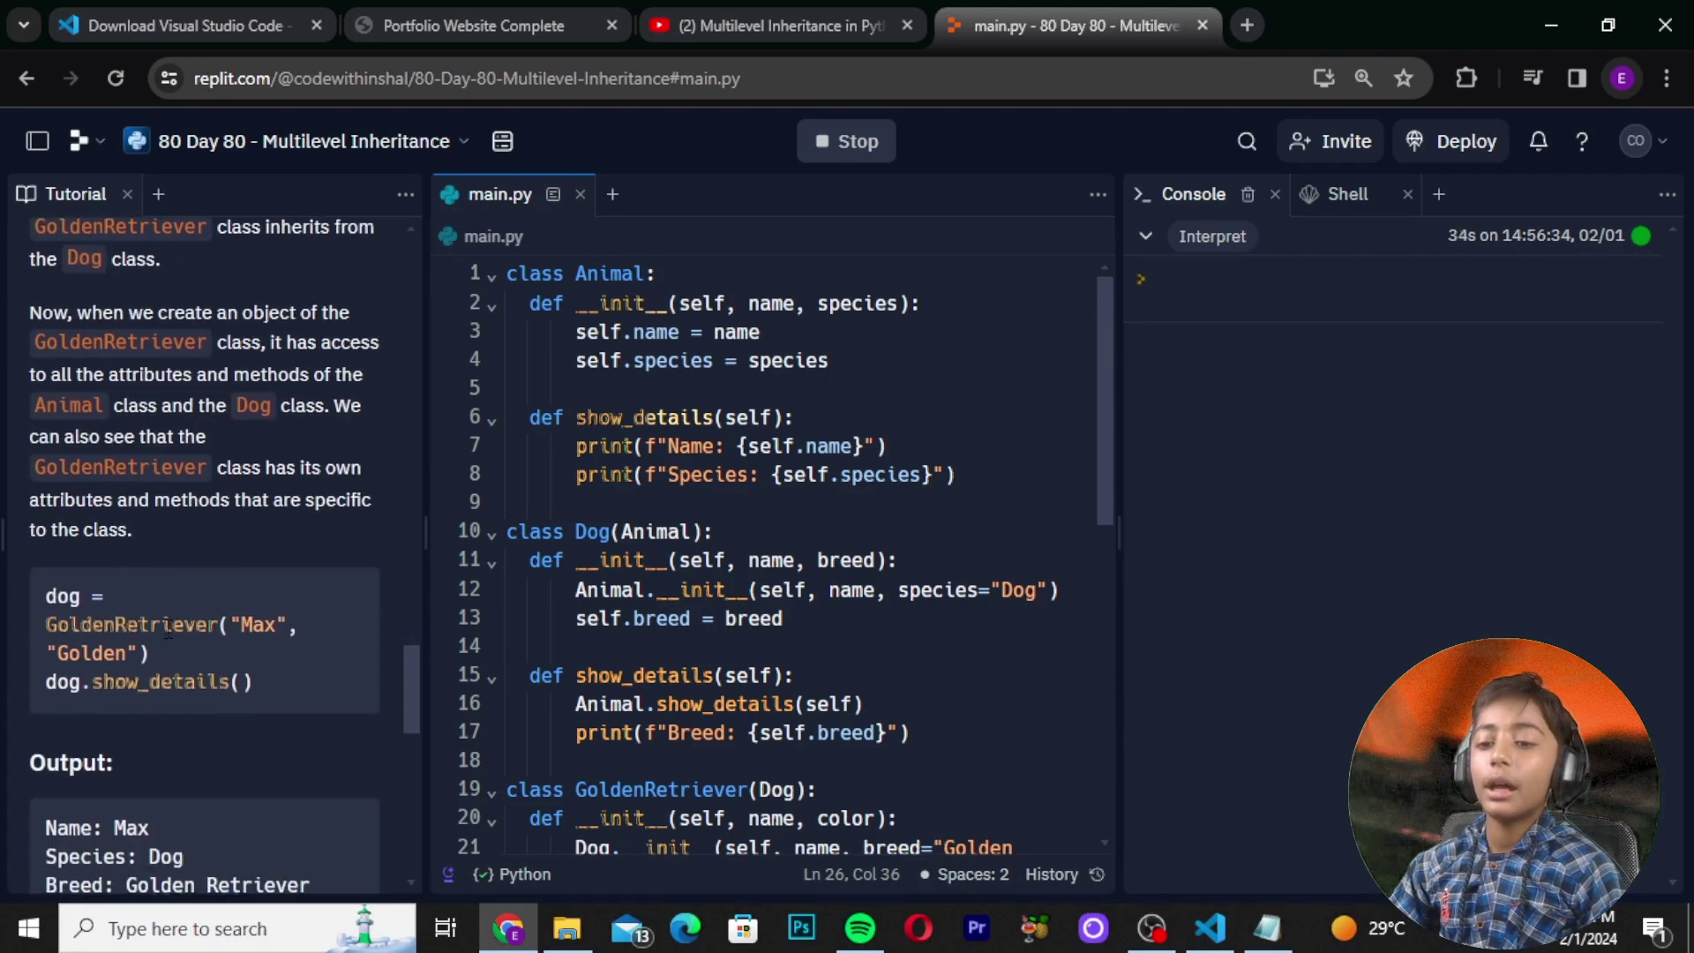
{"action": "scroll", "coordinate": [310, 544], "scroll_direction": "down", "scroll_amount": 2}
{"action": "scroll", "coordinate": [128, 461], "scroll_direction": "down", "scroll_amount": 4}
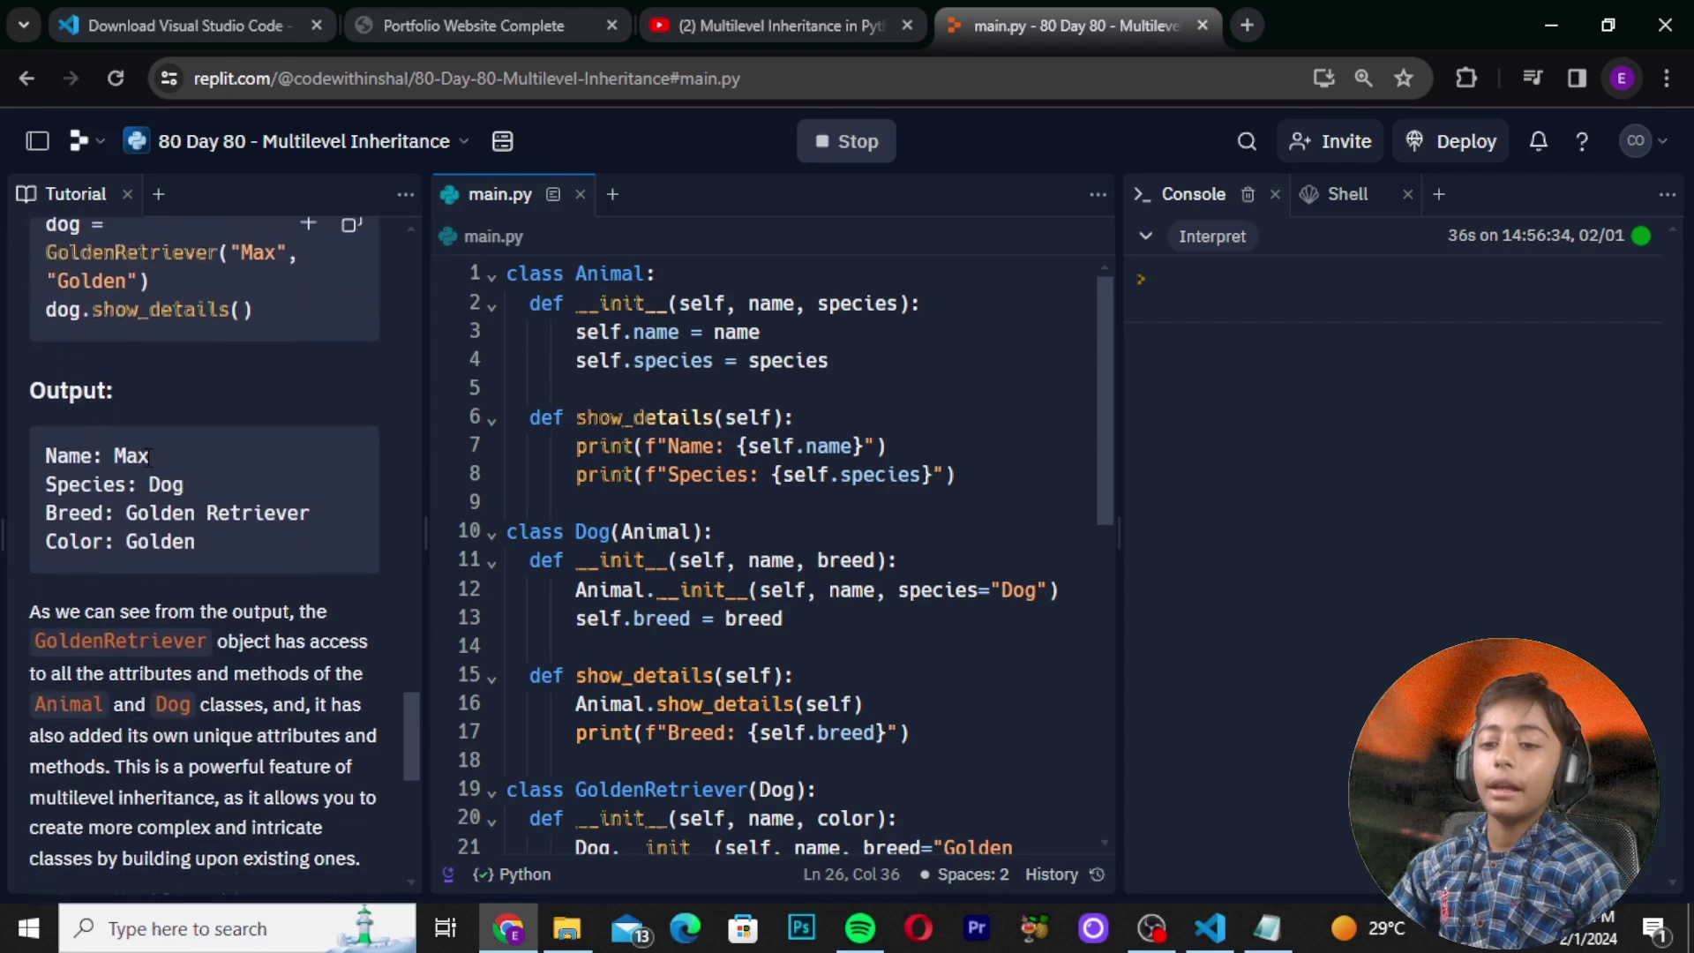
{"action": "scroll", "coordinate": [364, 335], "scroll_direction": "up", "scroll_amount": 2}
Step: Replace main.py with the two-line GoldenRetriever Max snippet and stop the program
{"action": "left_click", "coordinate": [355, 346]}
{"action": "left_click", "coordinate": [651, 332]}
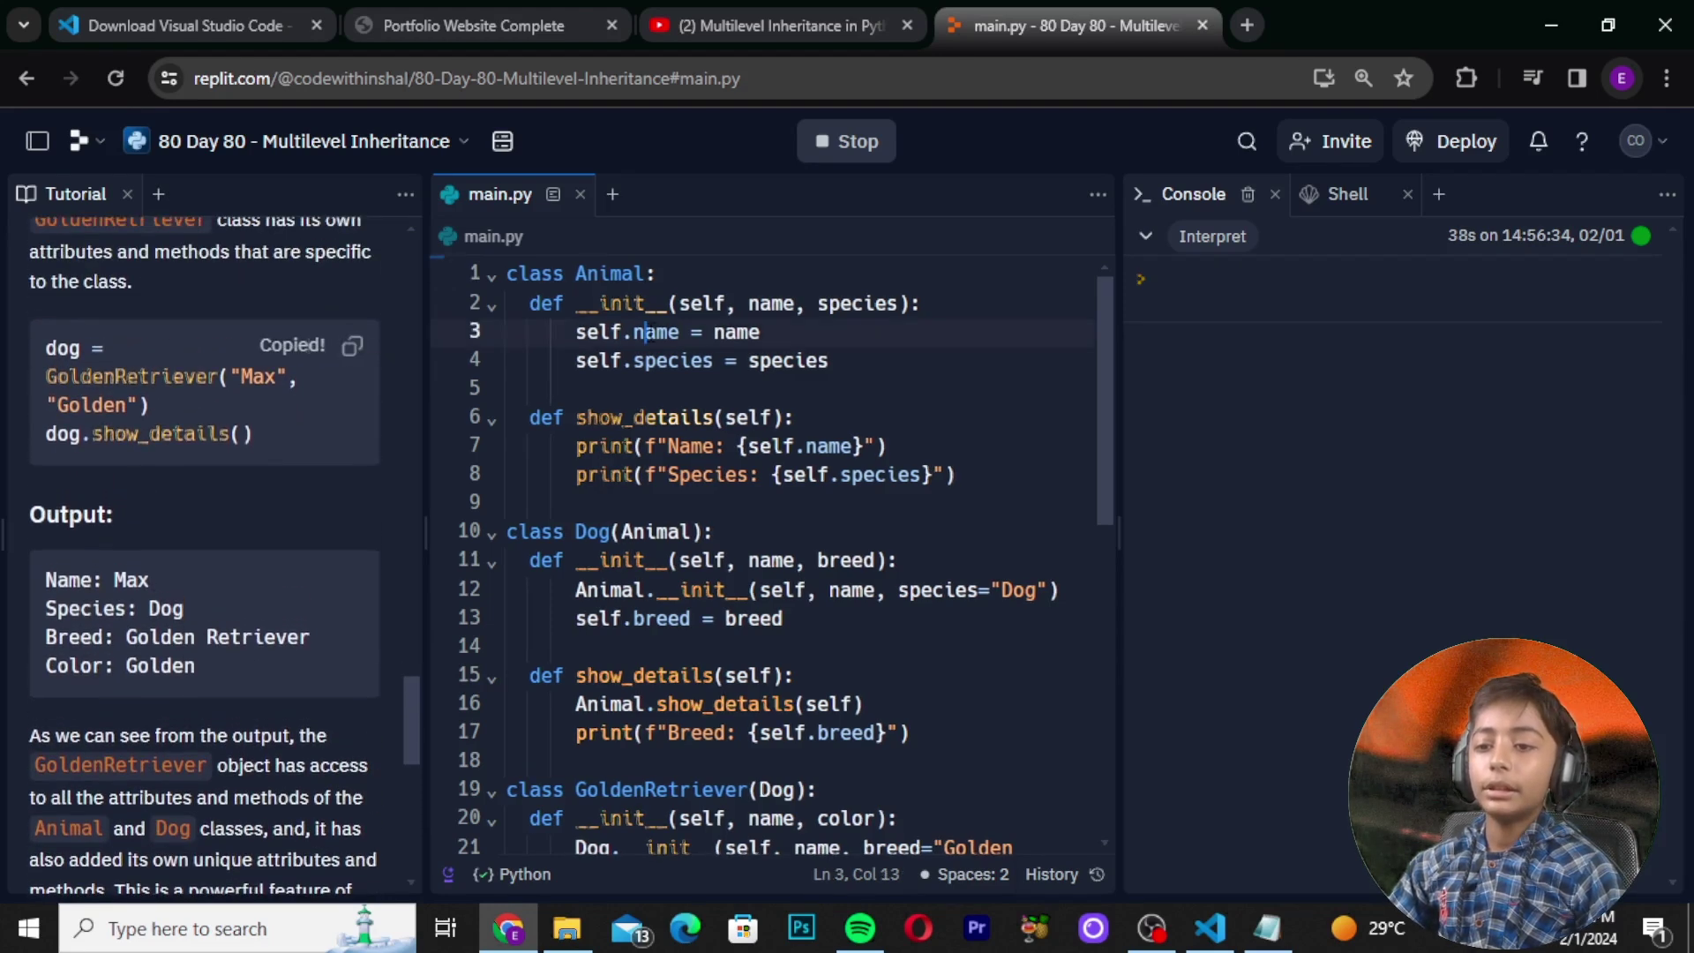
{"action": "key", "text": "ctrl+a"}
{"action": "key", "text": "ctrl+v"}
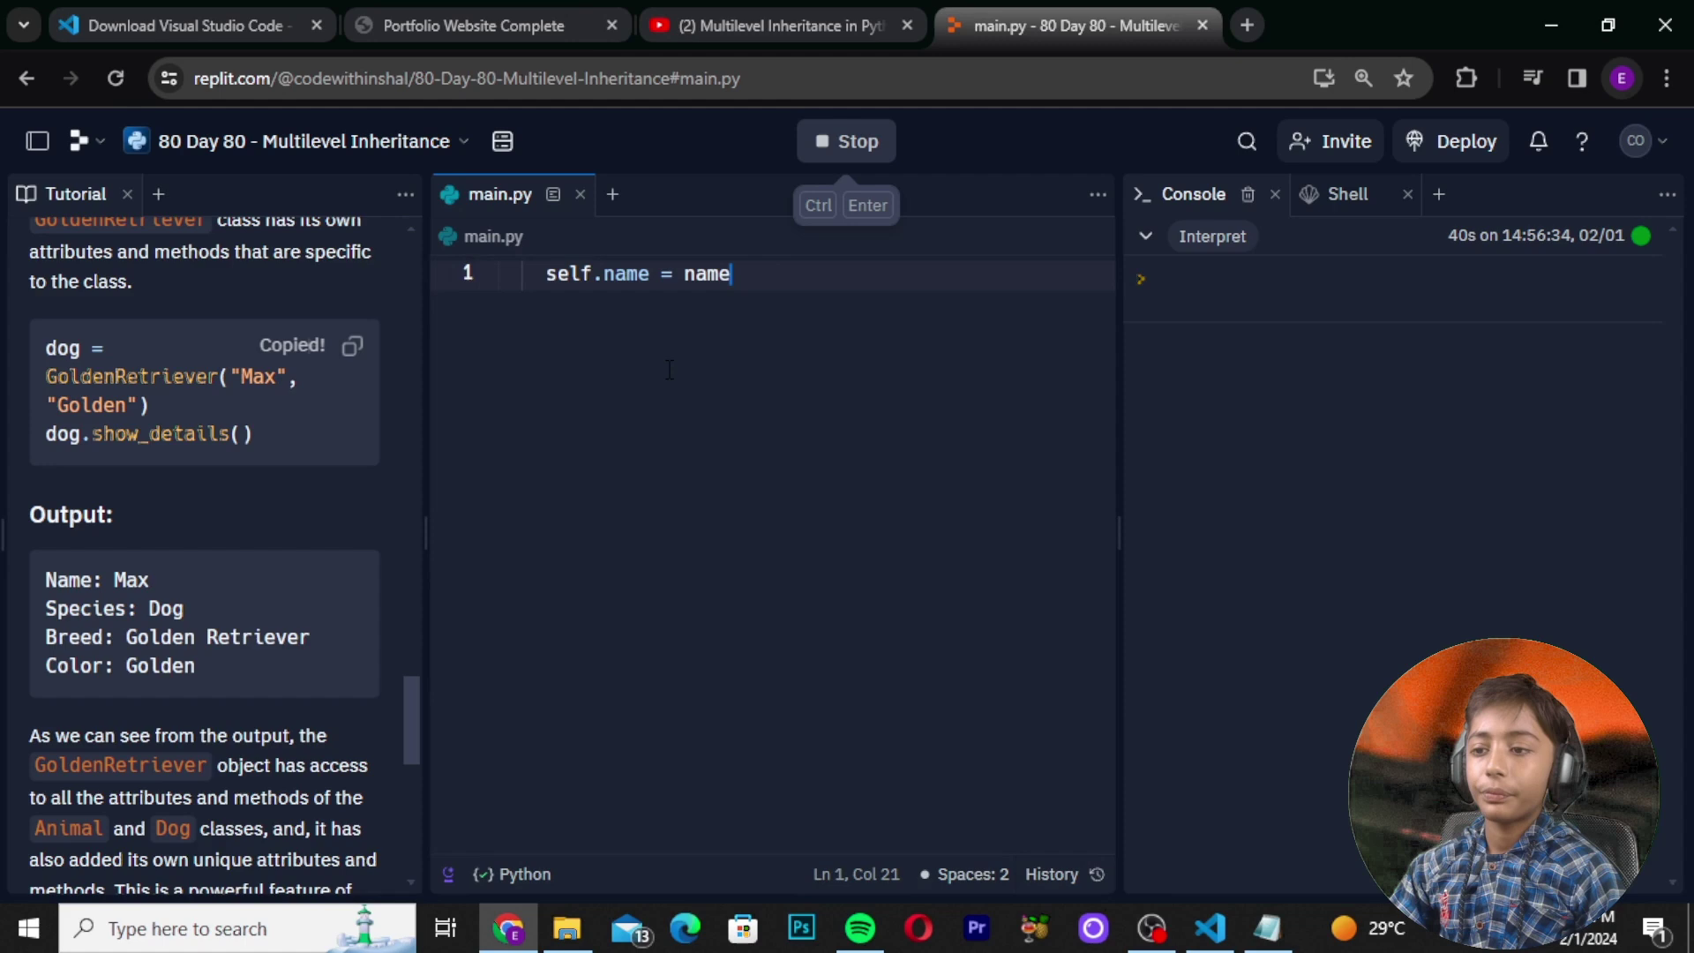
{"action": "key", "text": "ctrl+a"}
{"action": "key", "text": "ctrl+v"}
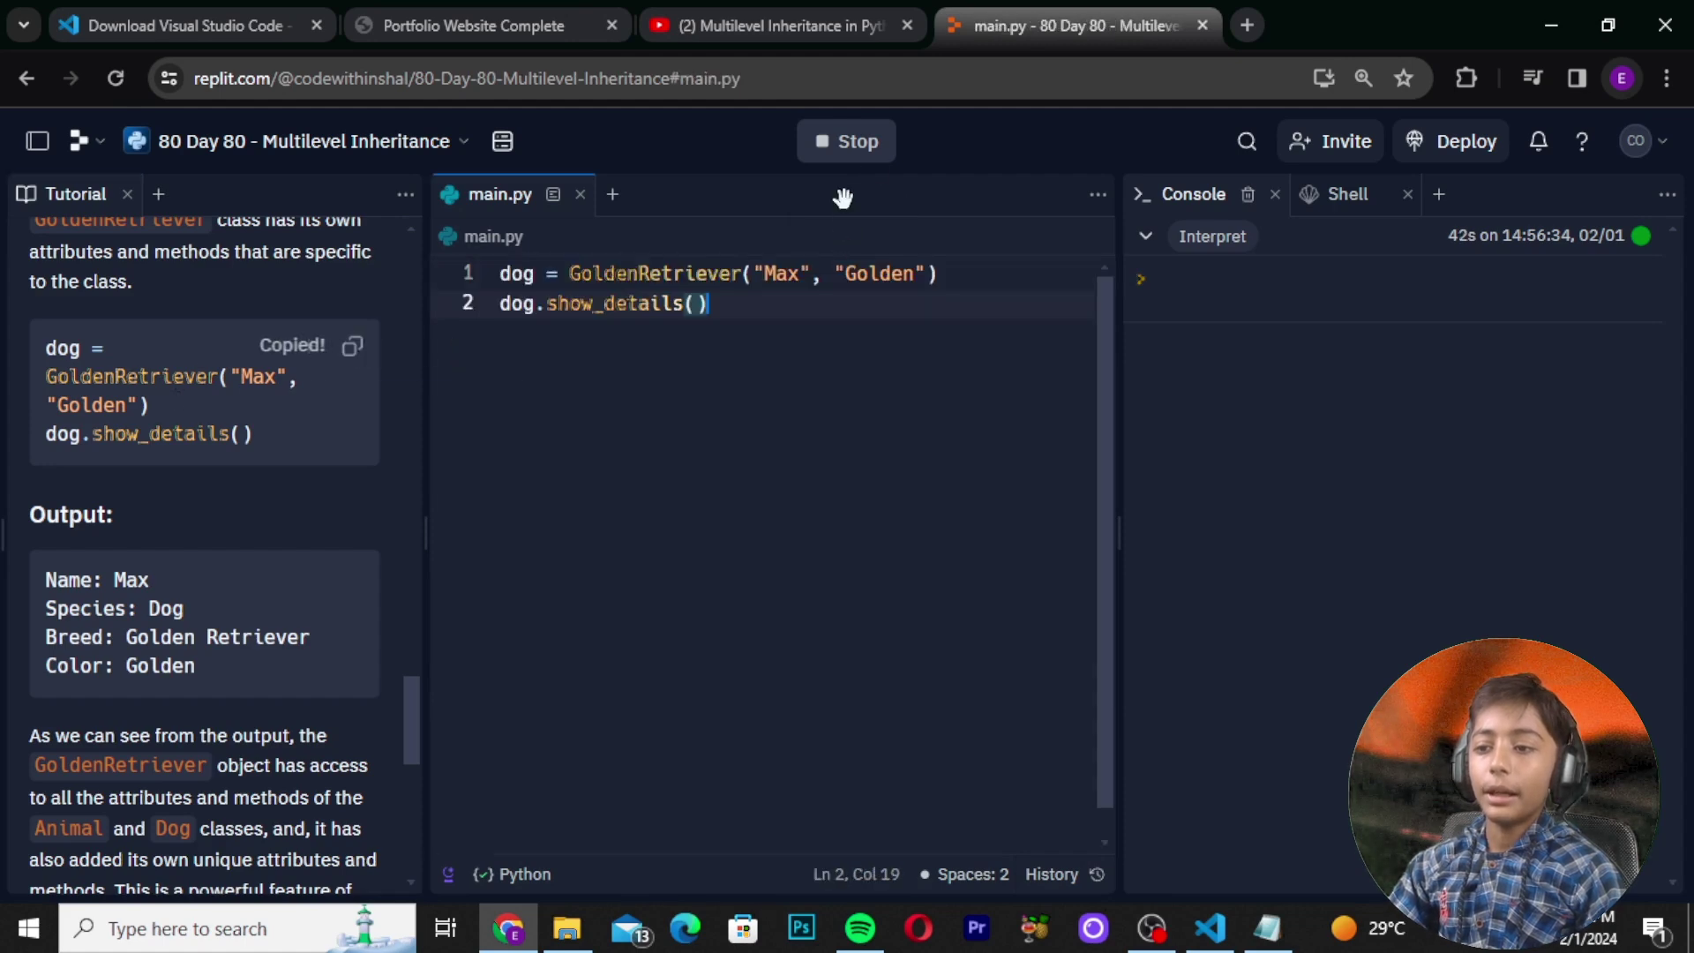
{"action": "left_click", "coordinate": [848, 140]}
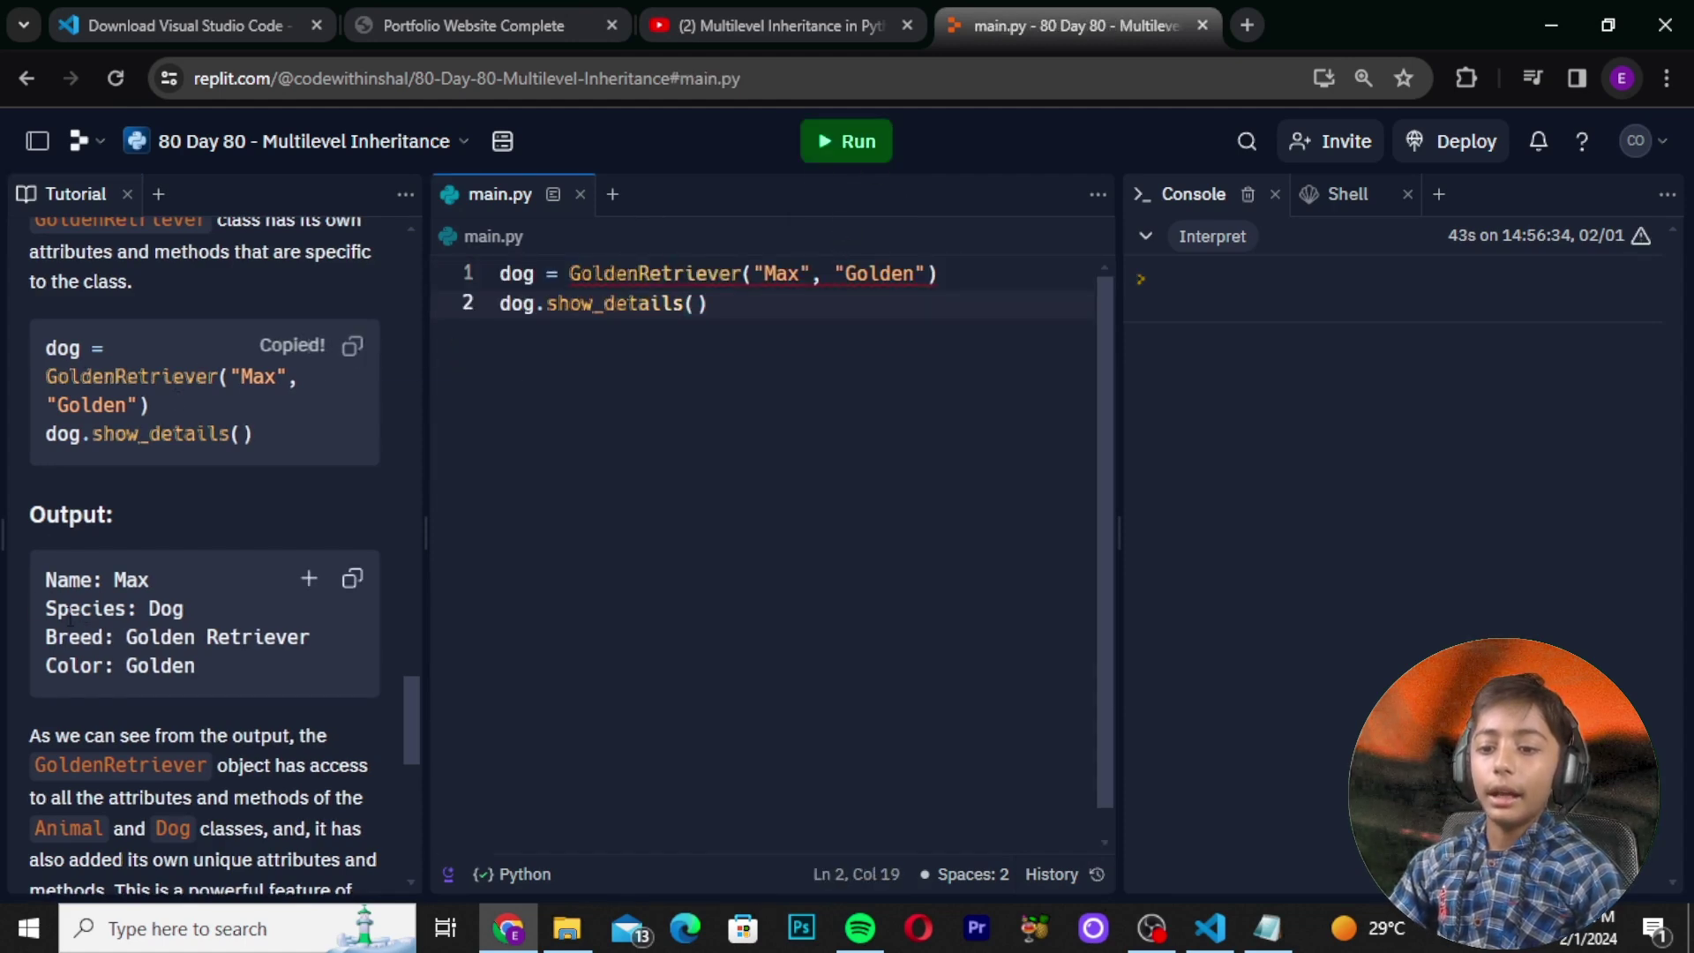
{"action": "scroll", "coordinate": [33, 592], "scroll_direction": "down", "scroll_amount": 2}
{"action": "scroll", "coordinate": [407, 506], "scroll_direction": "up", "scroll_amount": 1}
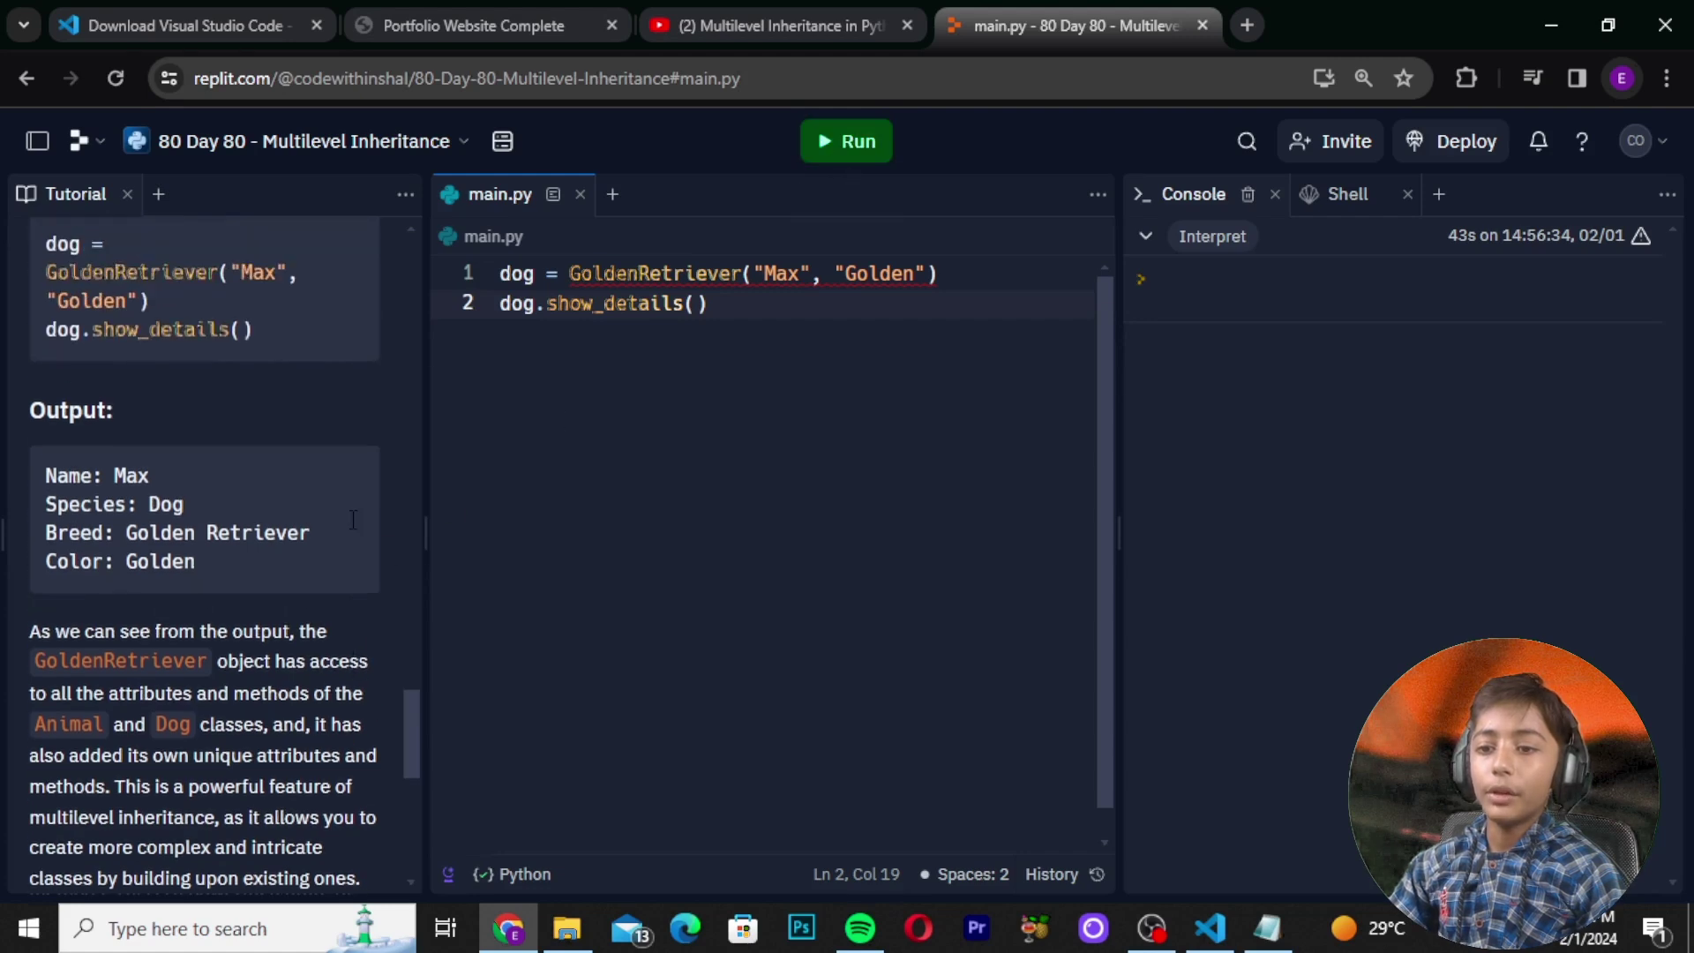
{"action": "scroll", "coordinate": [349, 515], "scroll_direction": "up", "scroll_amount": 1}
{"action": "scroll", "coordinate": [267, 592], "scroll_direction": "down", "scroll_amount": 1}
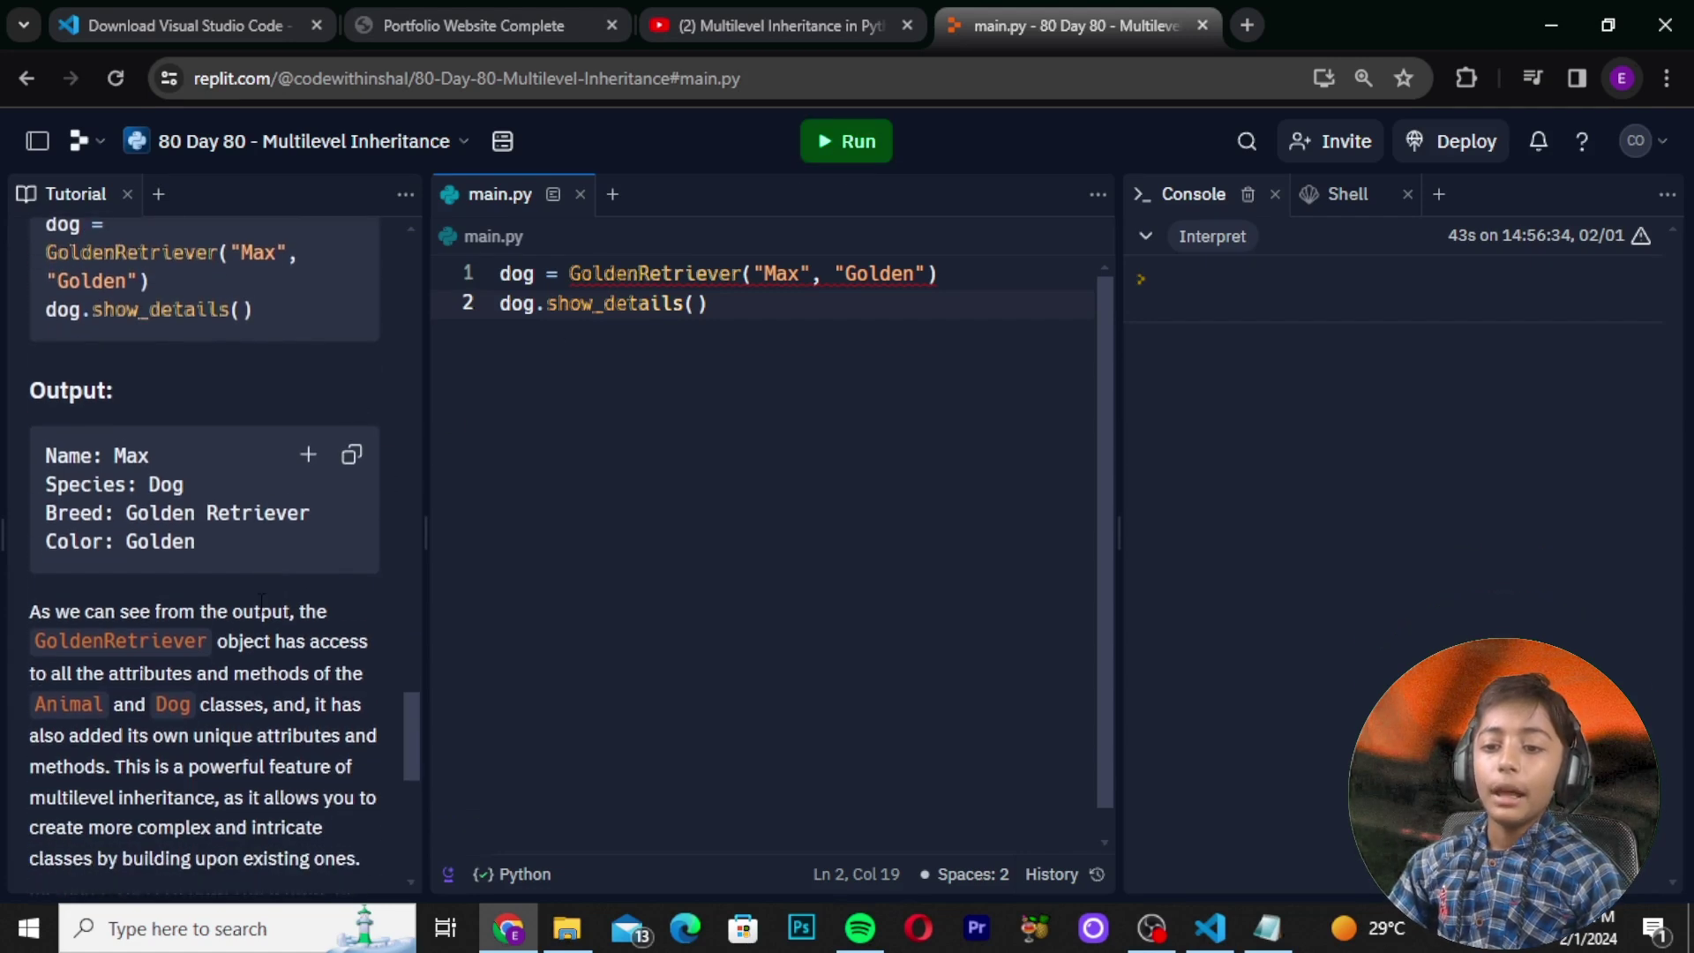
{"action": "scroll", "coordinate": [268, 617], "scroll_direction": "down", "scroll_amount": 1}
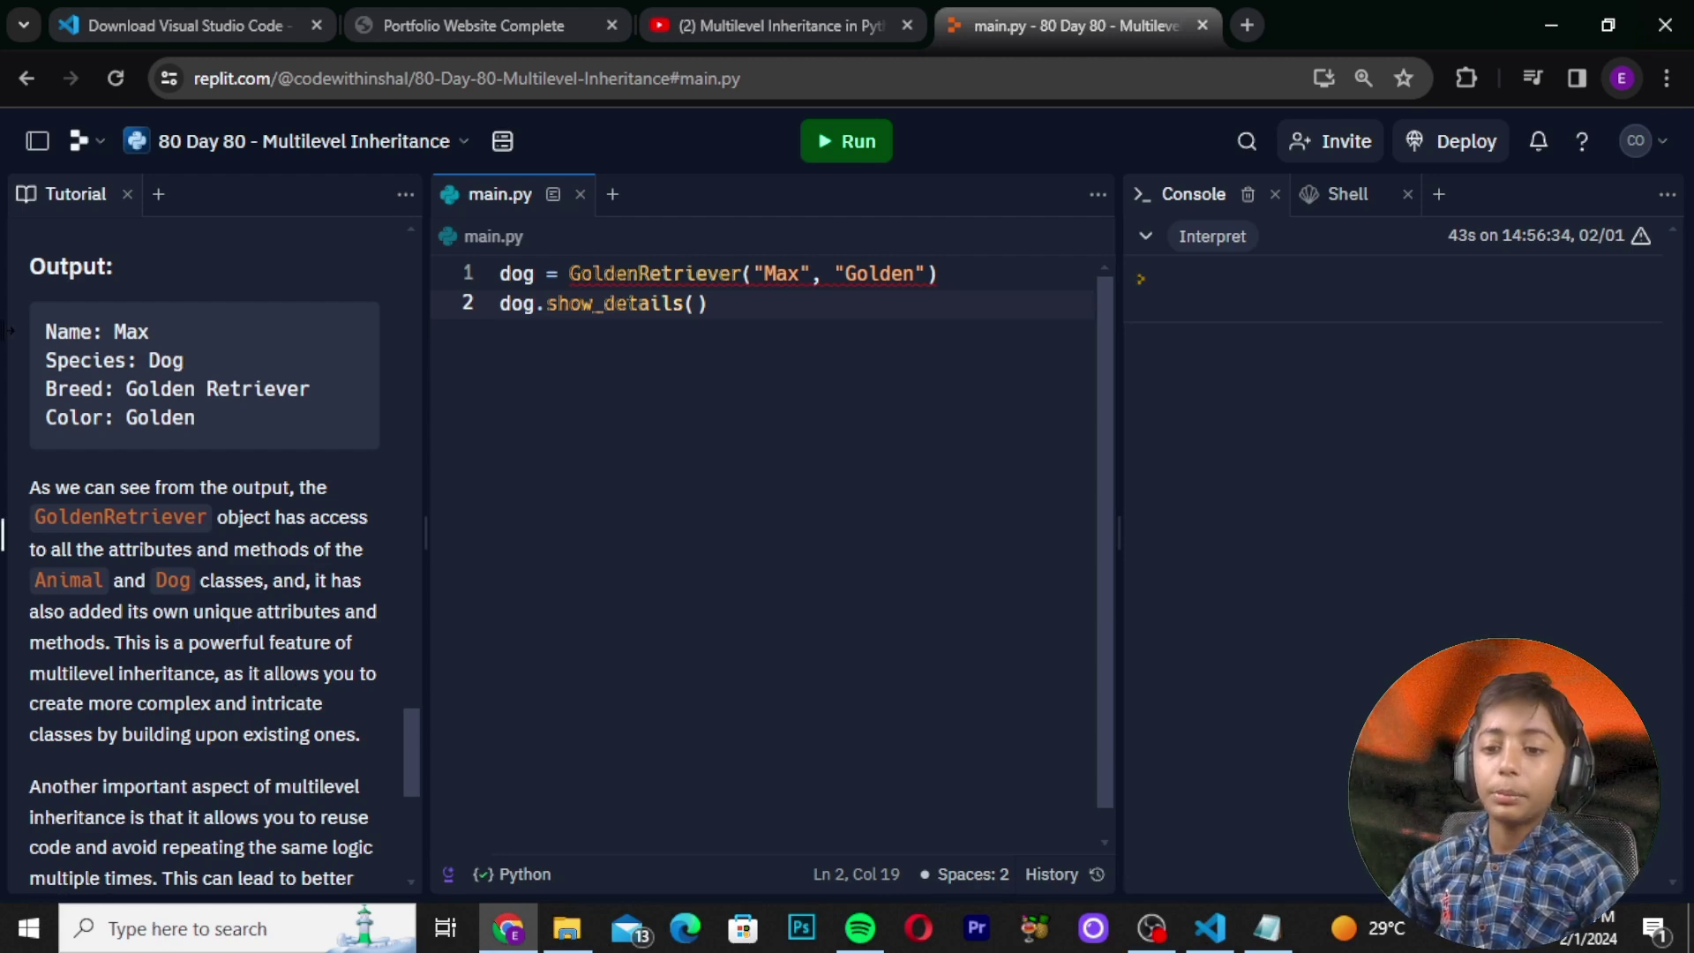
{"action": "mouse_move", "coordinate": [198, 375]}
{"action": "scroll", "coordinate": [88, 332], "scroll_direction": "down", "scroll_amount": 1}
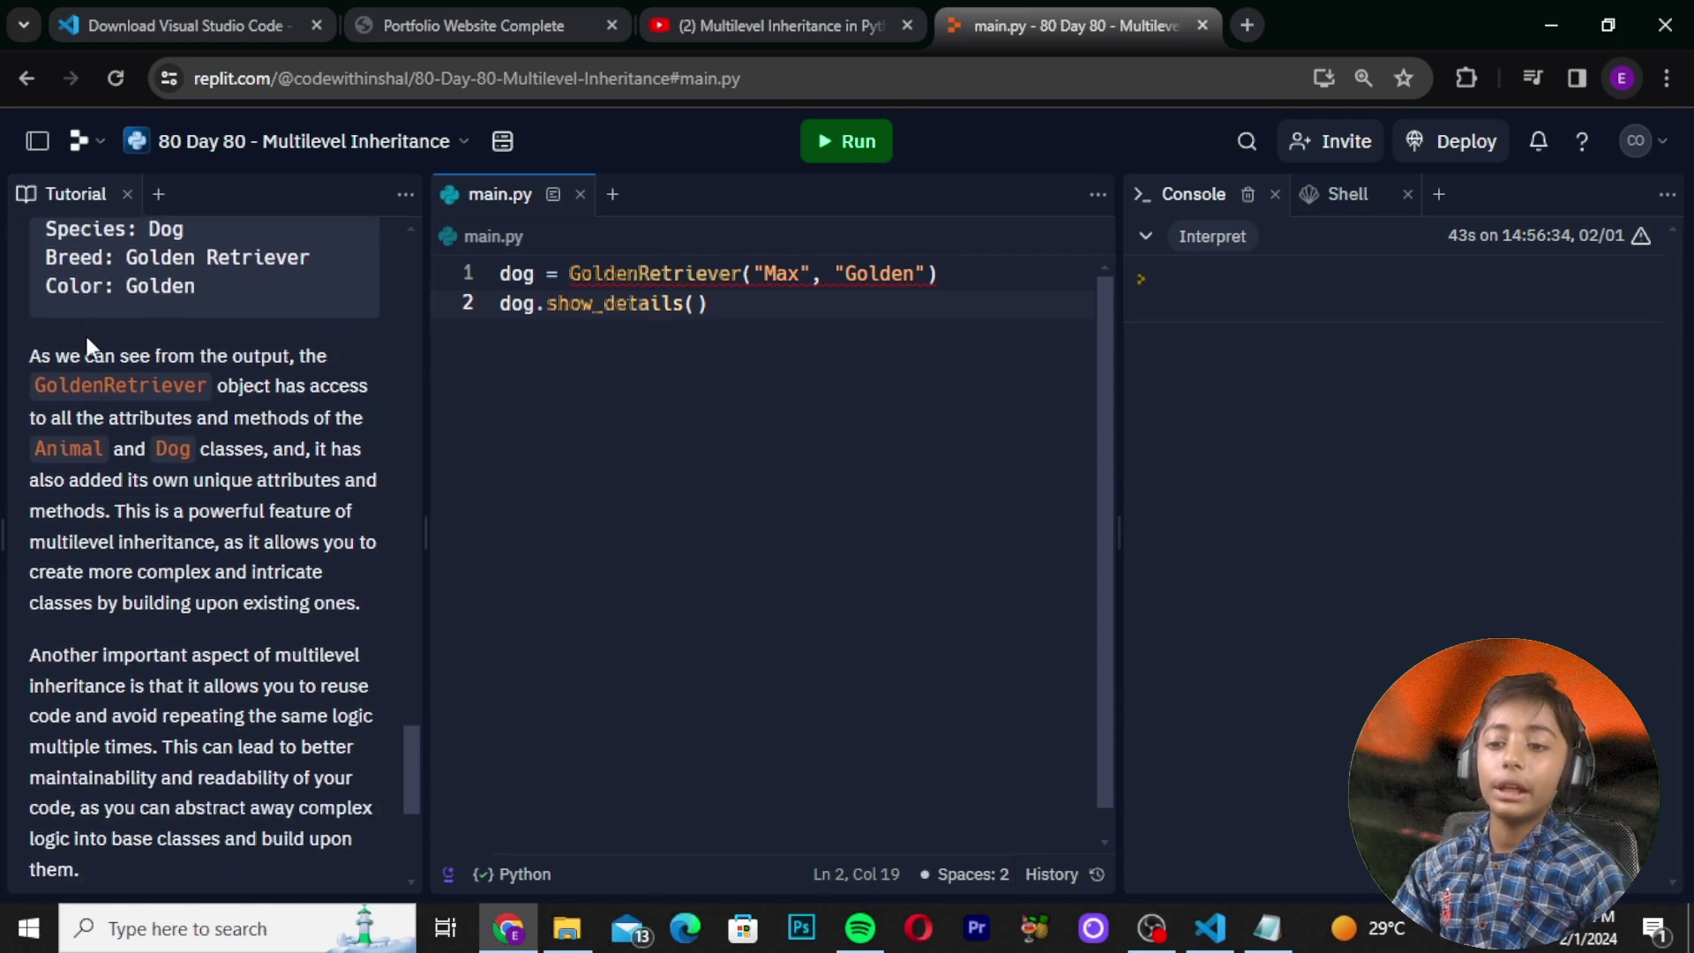
{"action": "scroll", "coordinate": [86, 331], "scroll_direction": "down", "scroll_amount": 1}
{"action": "scroll", "coordinate": [89, 315], "scroll_direction": "down", "scroll_amount": 1}
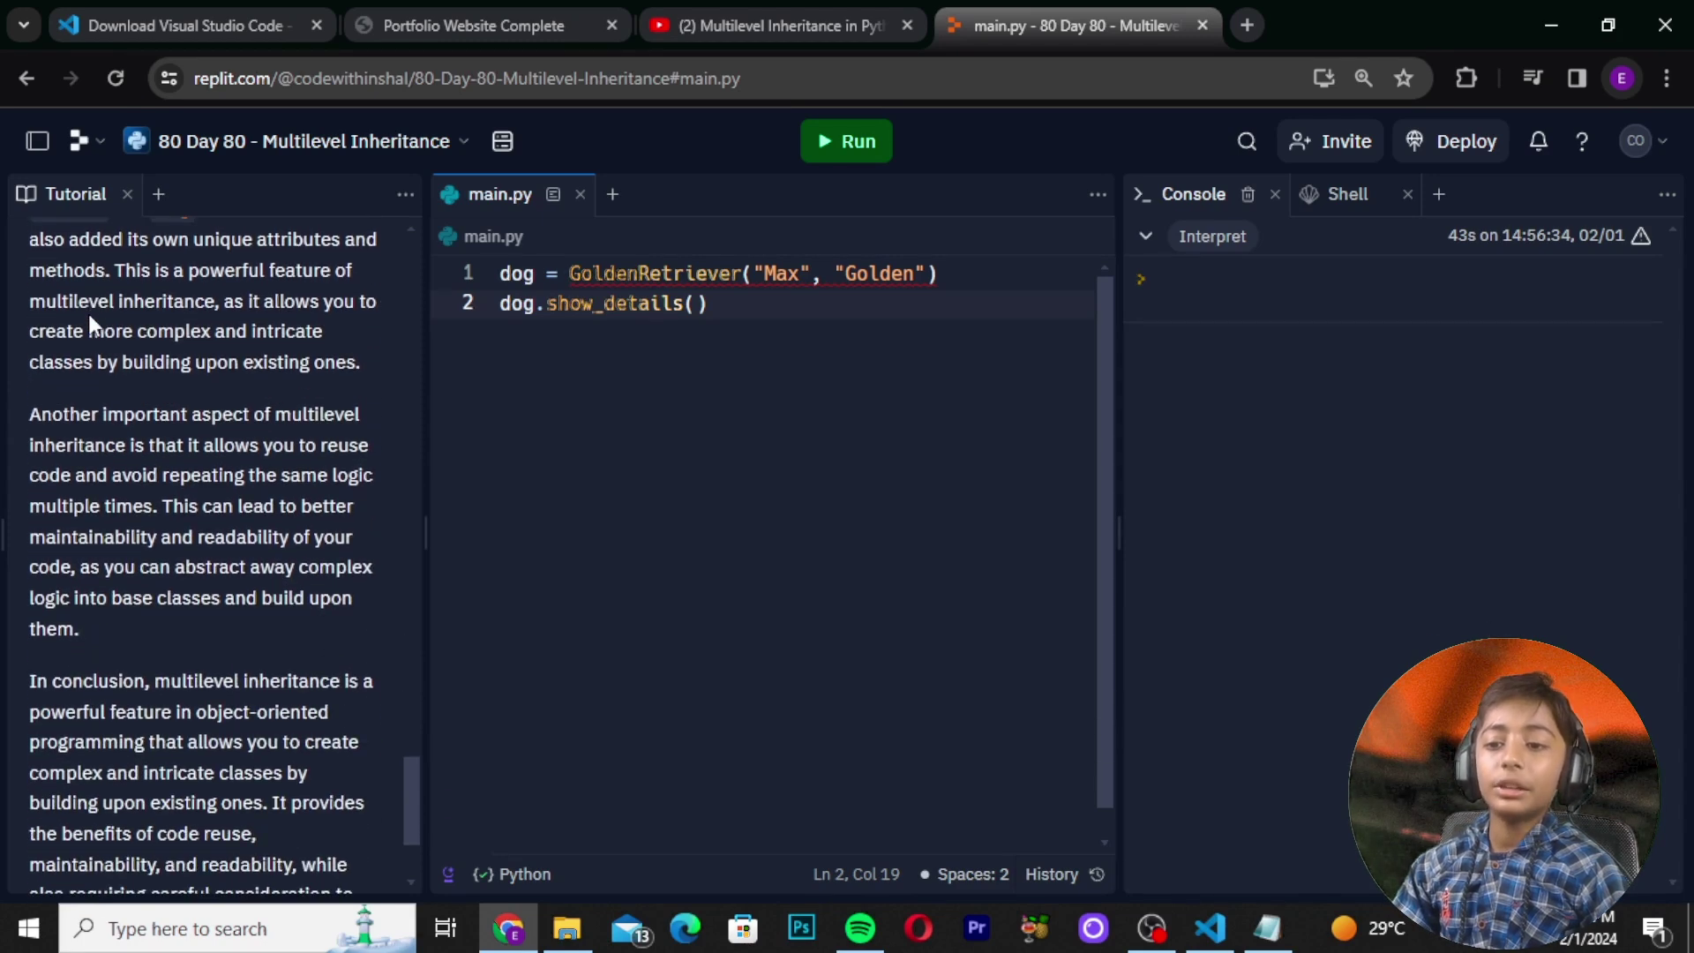
{"action": "scroll", "coordinate": [89, 314], "scroll_direction": "down", "scroll_amount": 1}
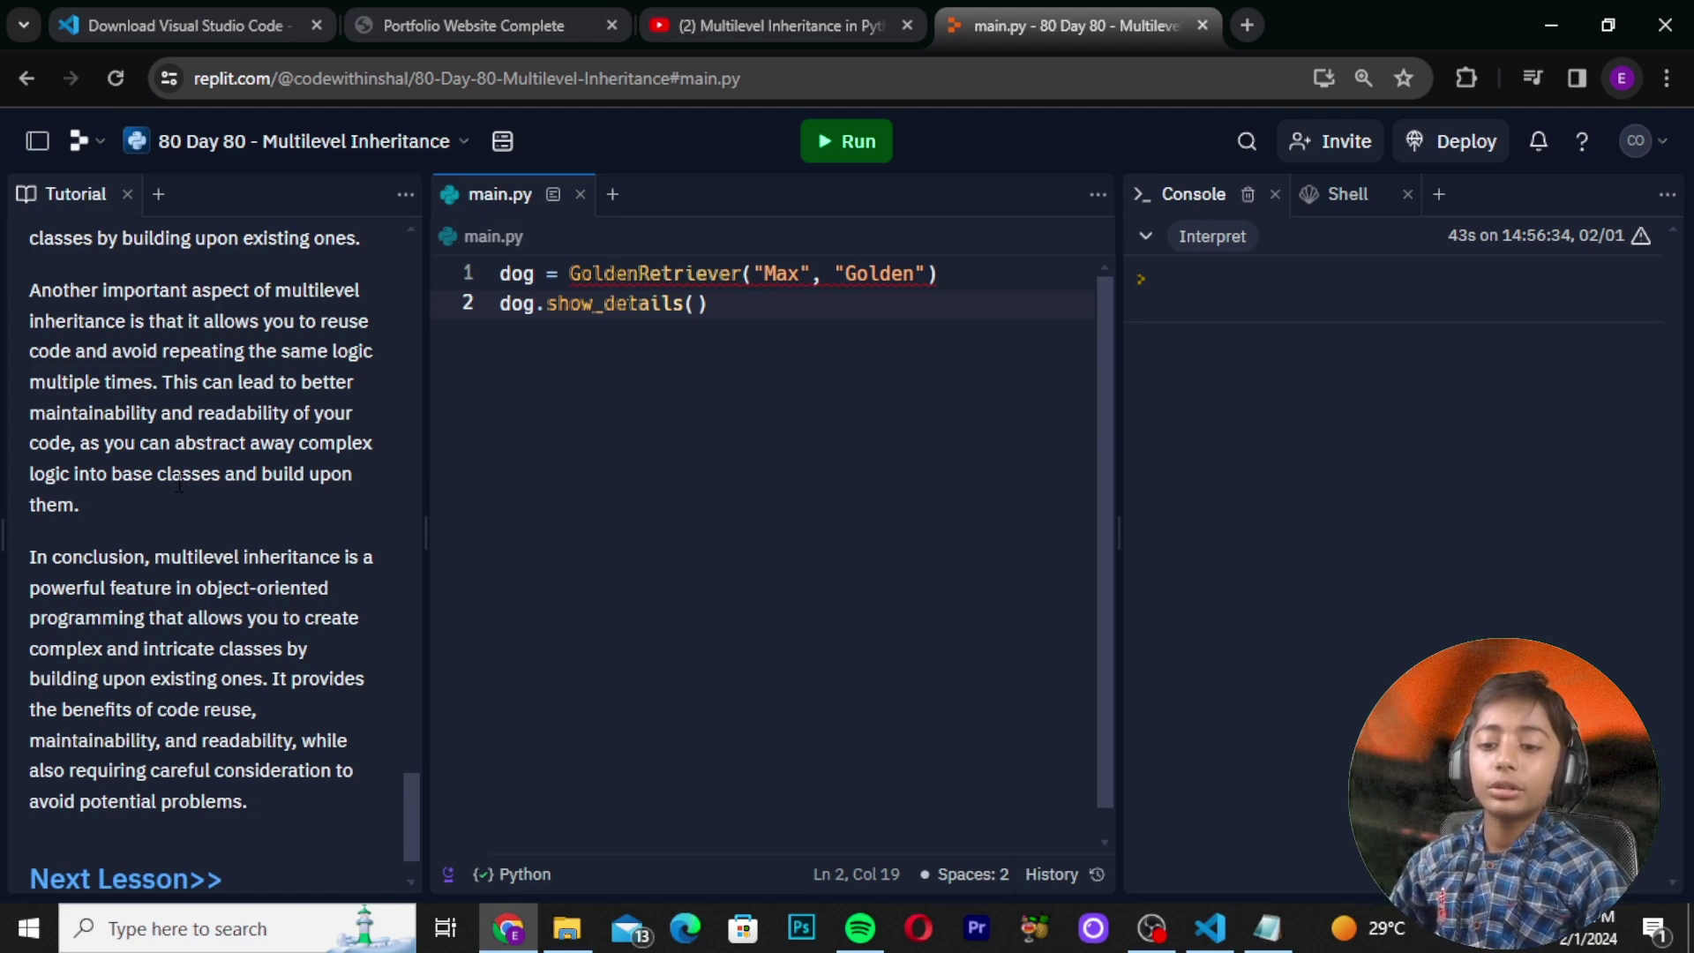
{"action": "scroll", "coordinate": [220, 286], "scroll_direction": "up", "scroll_amount": 1}
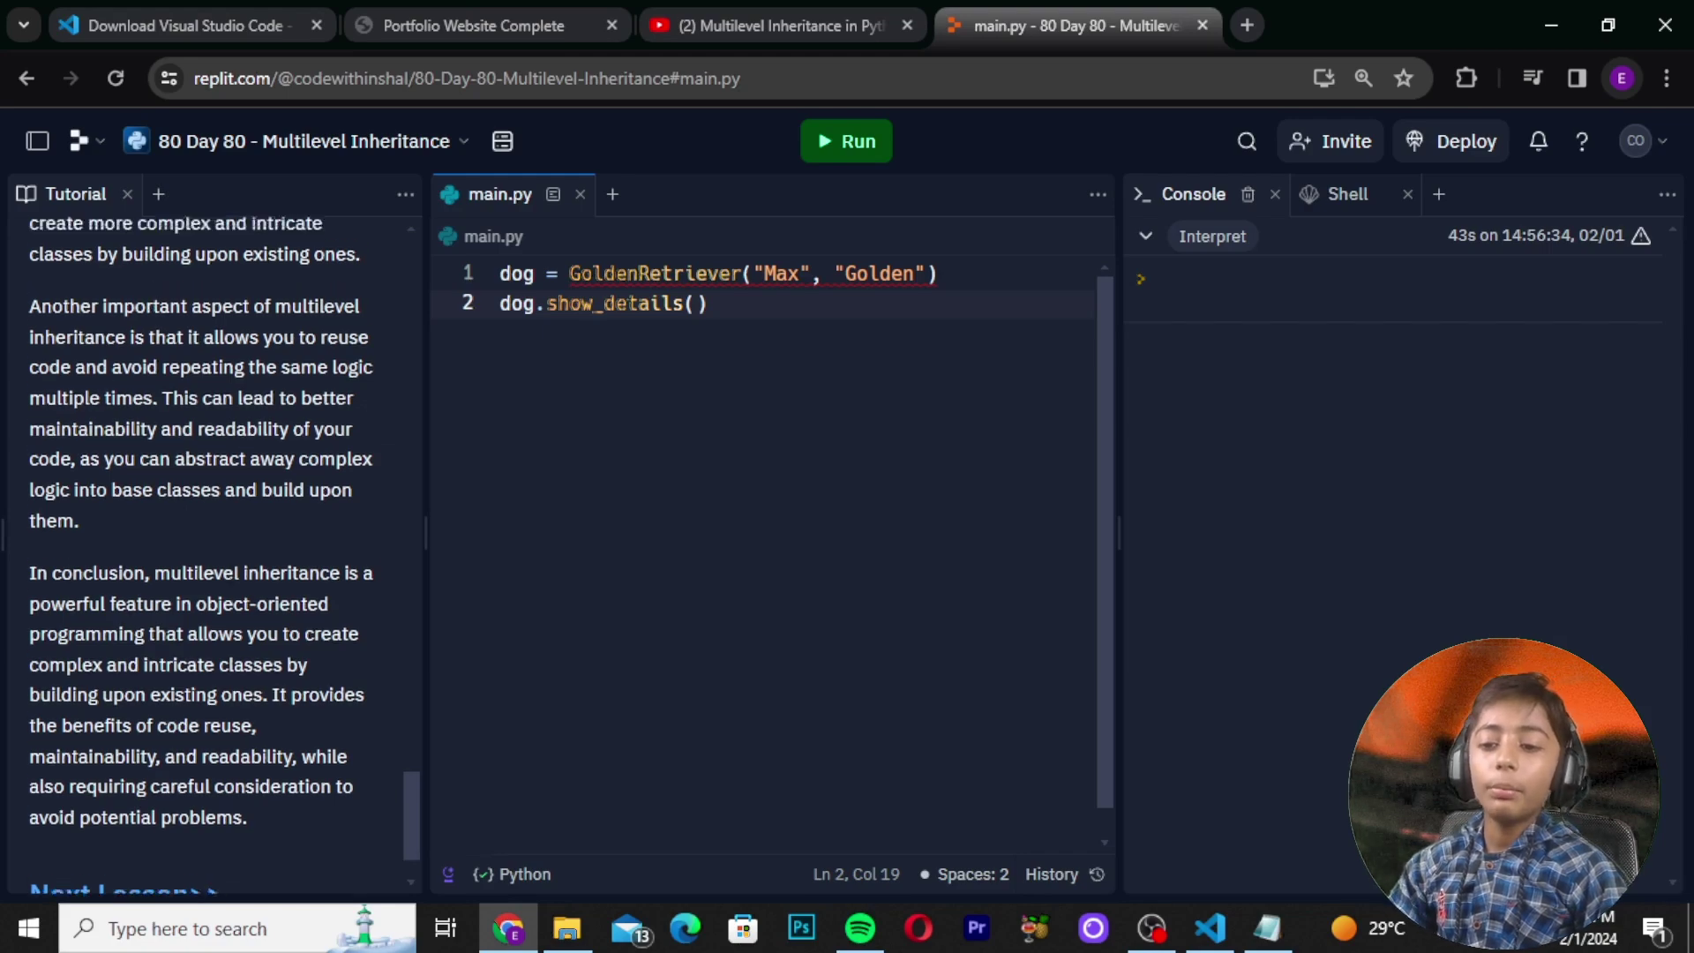
{"action": "scroll", "coordinate": [231, 589], "scroll_direction": "up", "scroll_amount": 5}
{"action": "scroll", "coordinate": [231, 590], "scroll_direction": "up", "scroll_amount": 5}
{"action": "scroll", "coordinate": [230, 589], "scroll_direction": "up", "scroll_amount": 5}
{"action": "scroll", "coordinate": [232, 590], "scroll_direction": "up", "scroll_amount": 3}
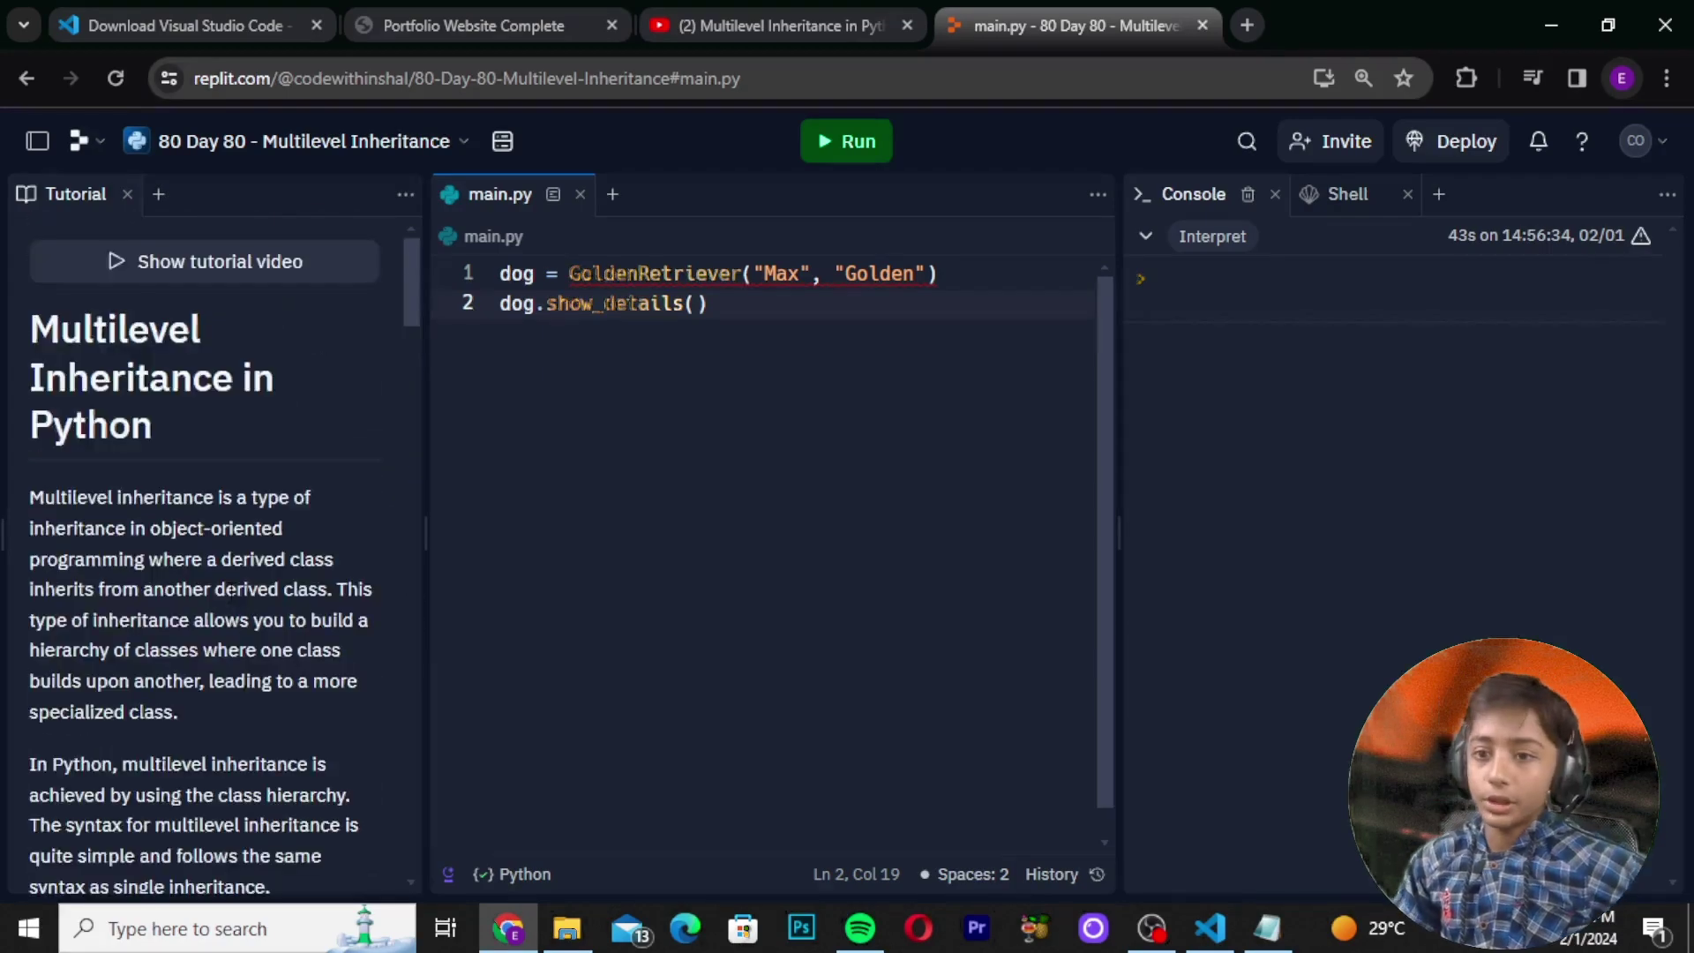